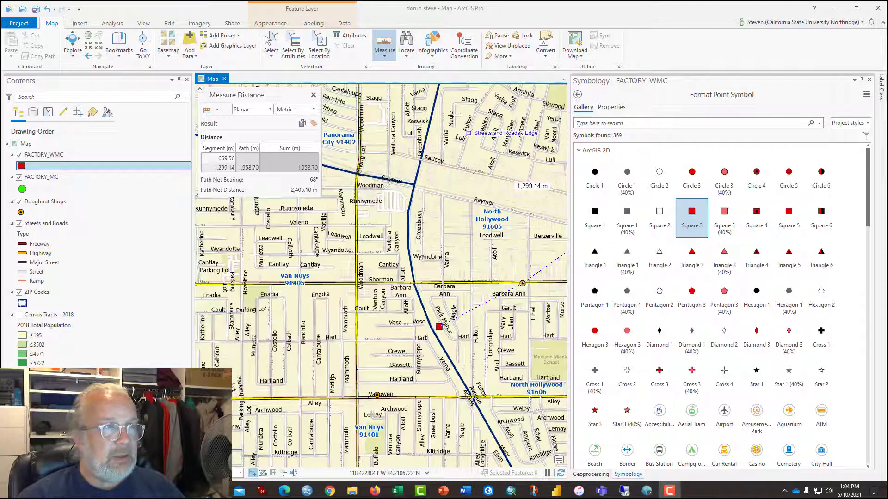
# Close the distance measurement, the FACTORY_WMC symbology settings and the Mean Center tool.
pyautogui.click(313, 96)
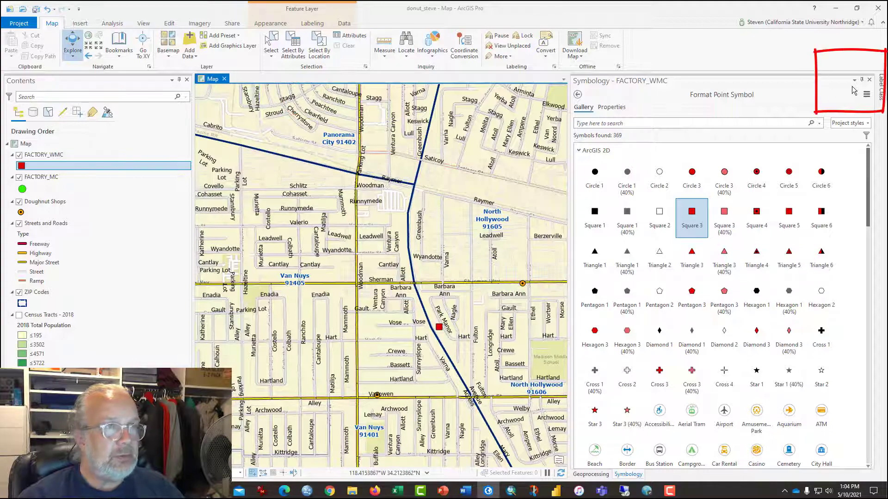
pyautogui.click(870, 79)
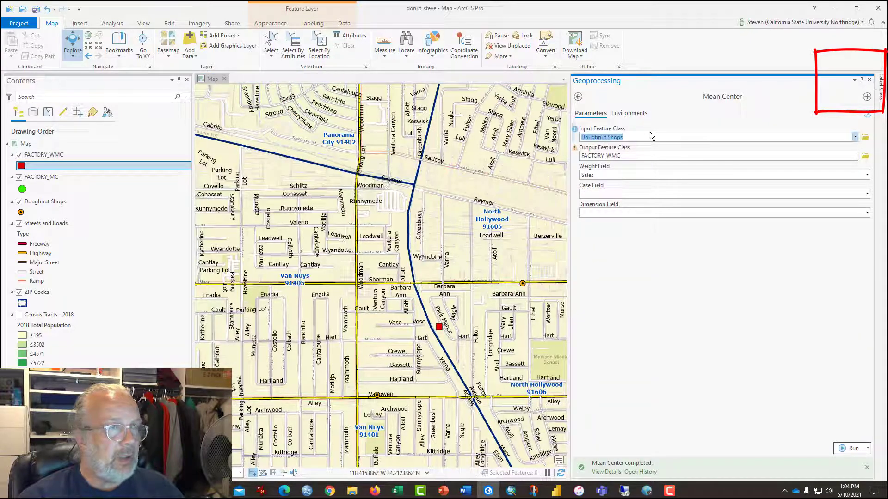
pyautogui.click(869, 80)
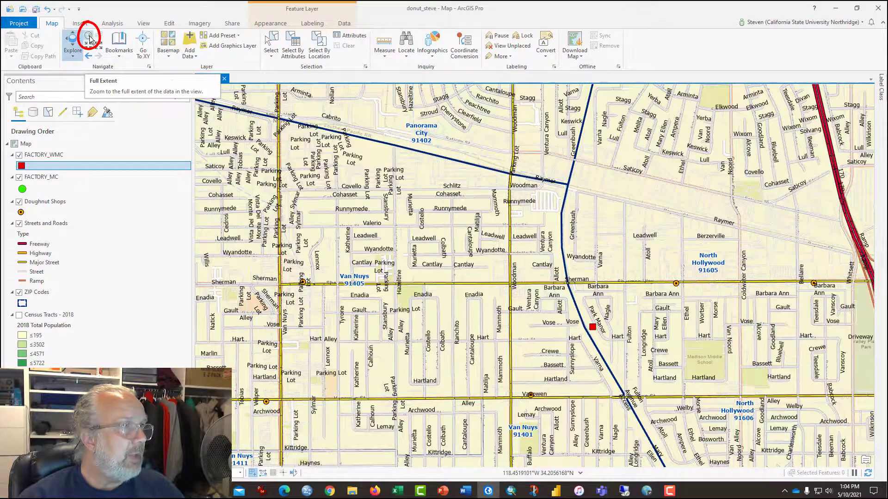
# Show the full extent of the data and hide the Streets and Roads and ZIP Codes layers.
pyautogui.click(89, 39)
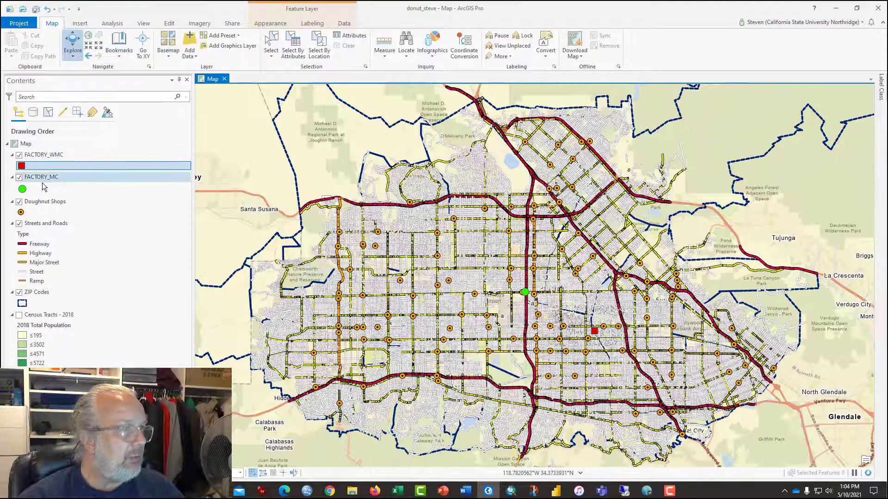
pyautogui.click(19, 224)
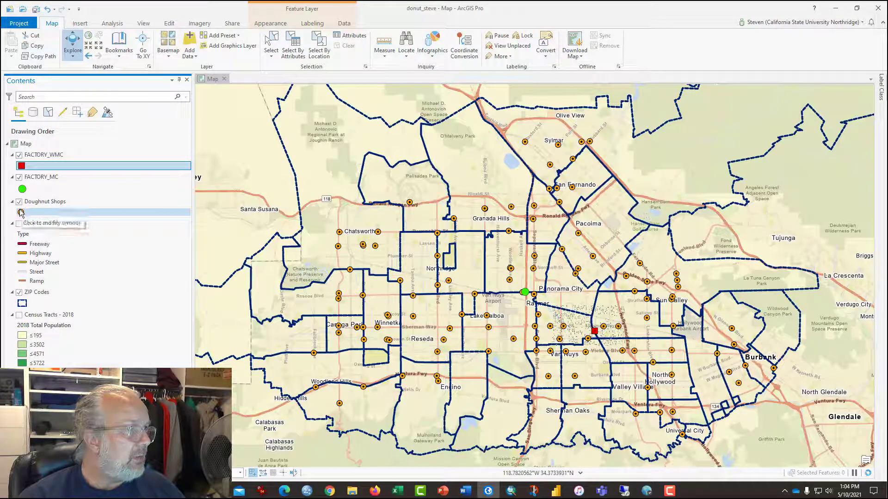
pyautogui.click(19, 292)
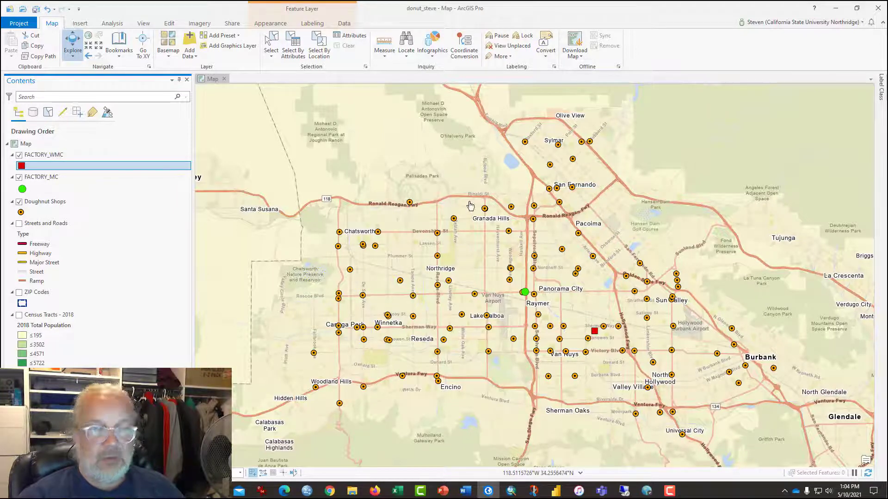
# Search the geoprocessing tools for "Thiessen" and open the Create Thiessen Polygons tool.
pyautogui.click(115, 25)
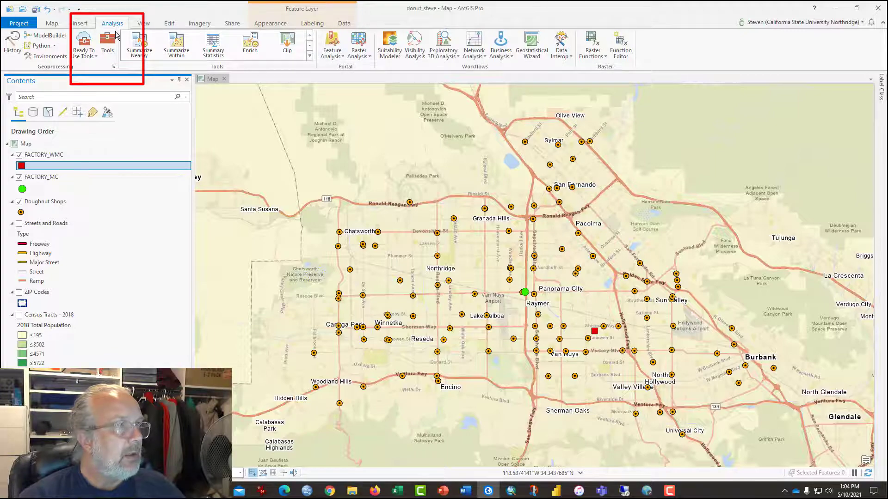
pyautogui.click(108, 45)
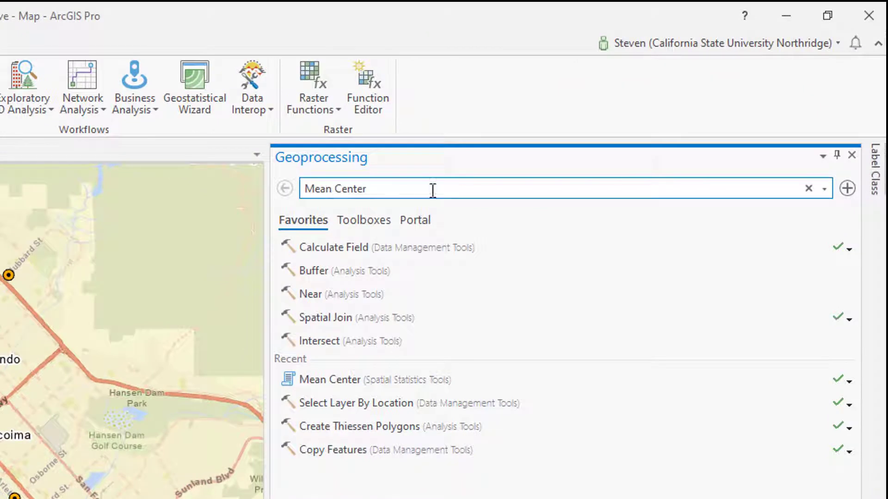
pyautogui.moveTo(432, 190); pyautogui.dragTo(283, 197)
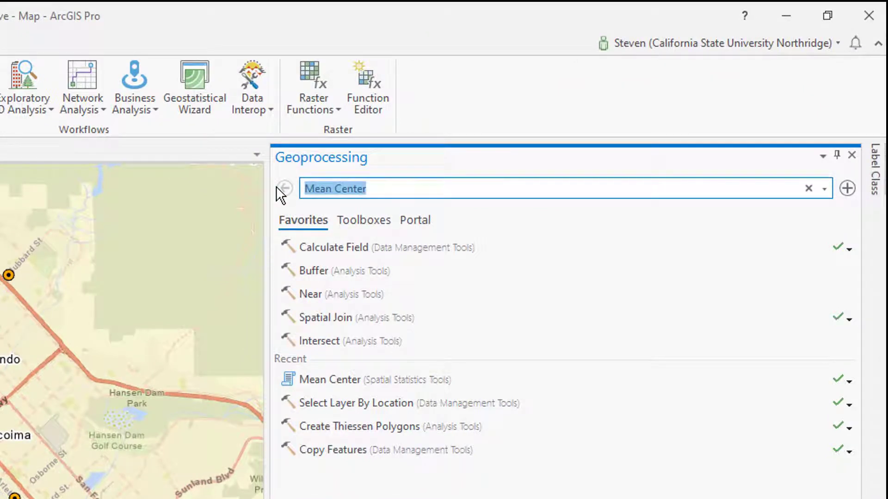
pyautogui.press('BackSpace')
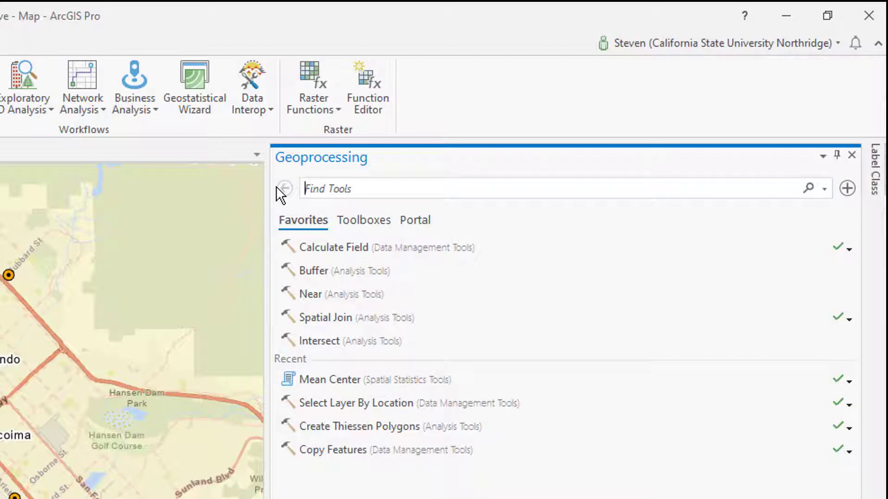
pyautogui.write('T')
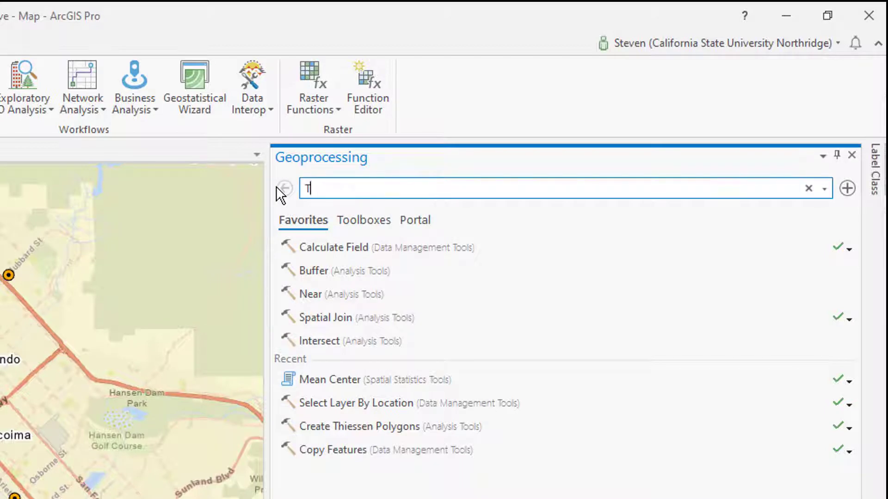
pyautogui.write('h')
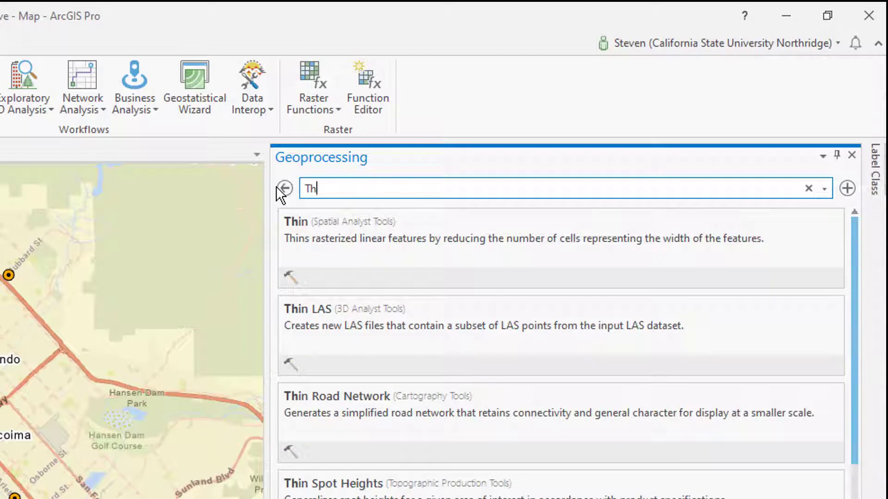
pyautogui.write('iessen')
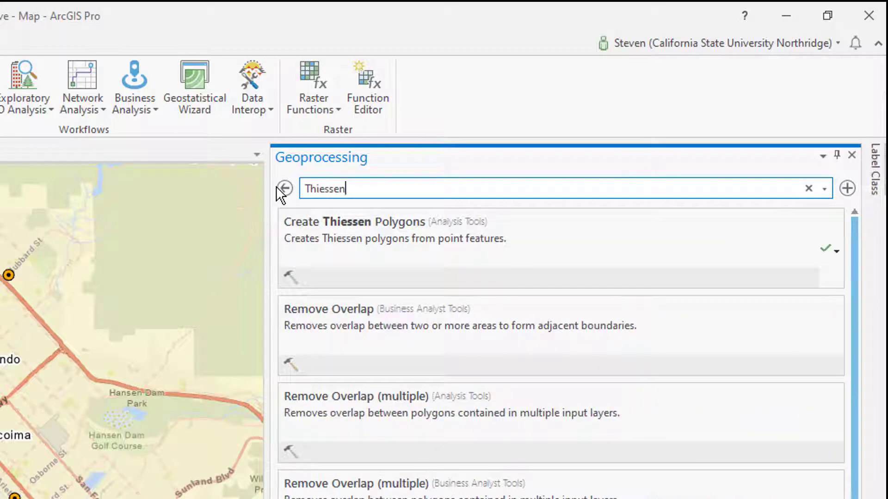
pyautogui.click(359, 228)
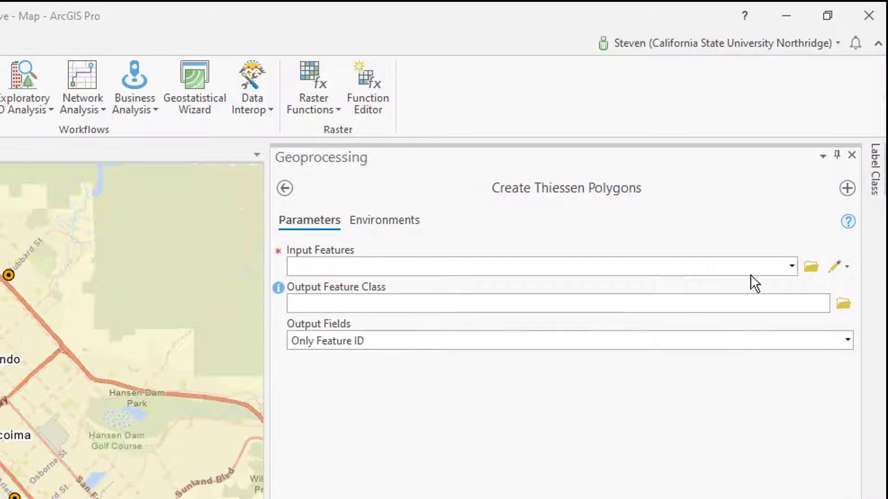
# Set Doughnut Shops as the input features and name the output feature class TRADE AREAS in junk.gdb.
pyautogui.click(792, 266)
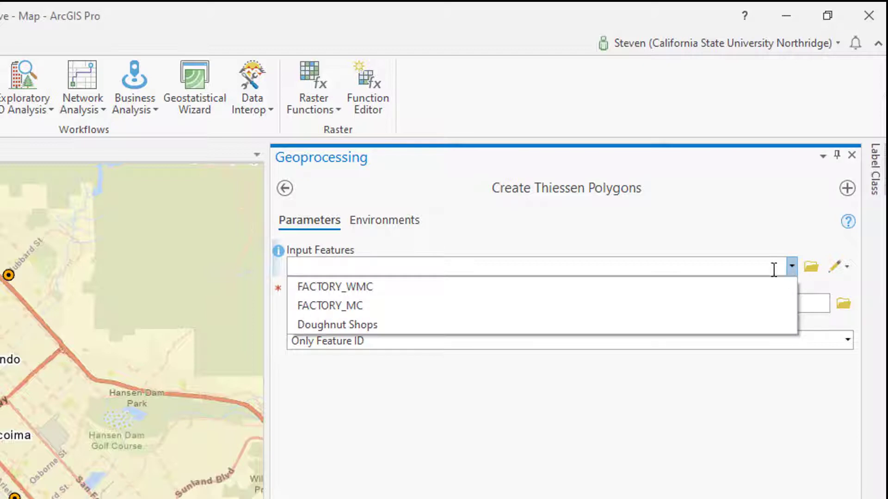
pyautogui.click(675, 325)
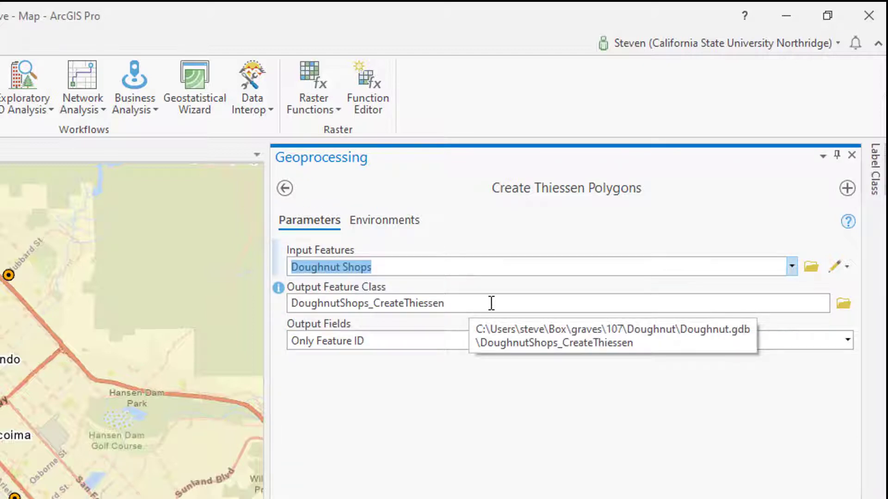
pyautogui.moveTo(474, 308); pyautogui.dragTo(576, 299)
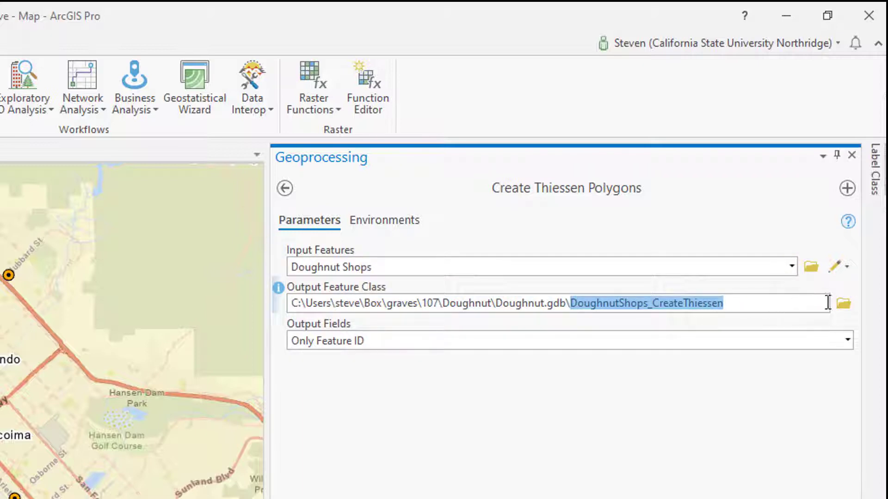
pyautogui.click(842, 304)
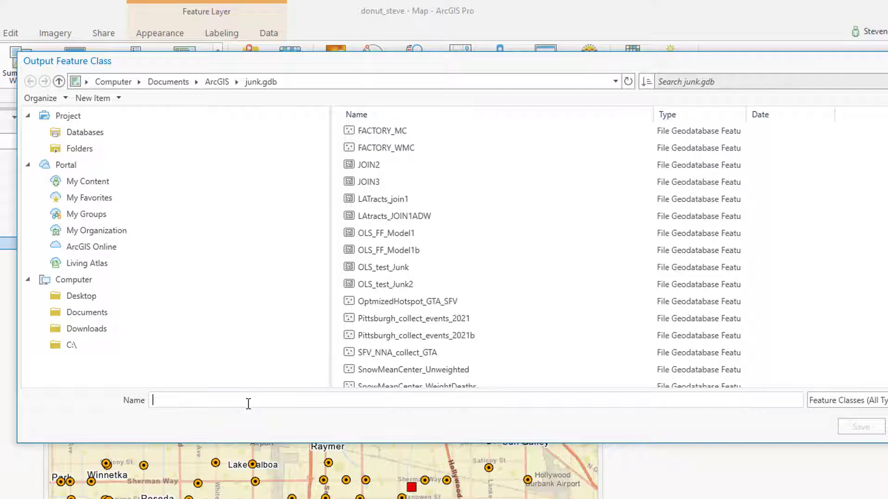
pyautogui.write('TRADE')
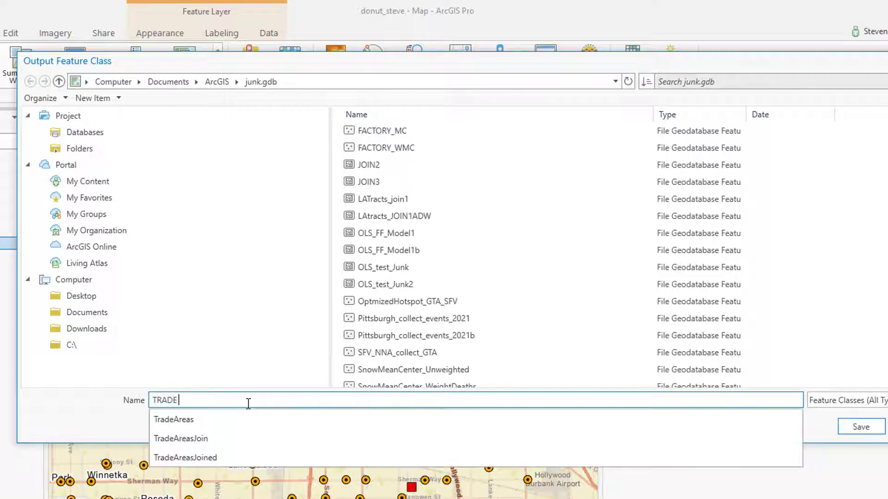
pyautogui.write('_AREAS')
pyautogui.press('Return')
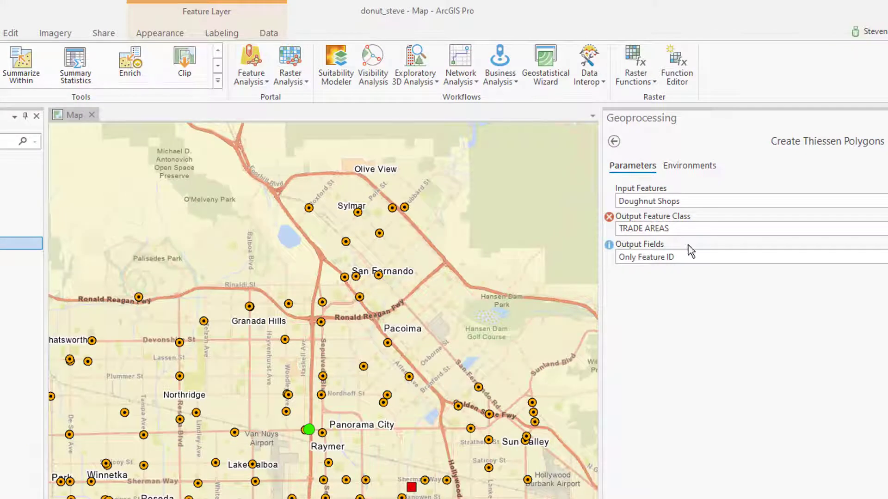
# Correct the output feature class name to TRADE_AREAS by replacing the space with an underscore.
pyautogui.click(712, 229)
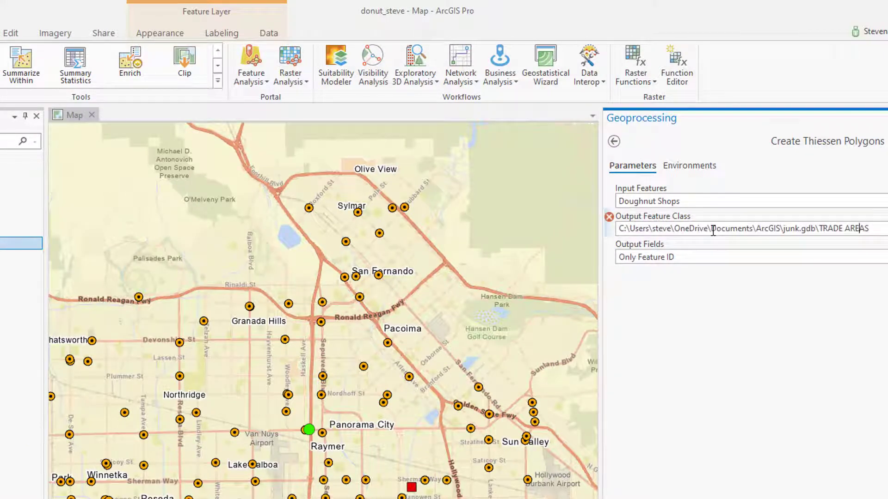
pyautogui.press('Left')
pyautogui.press('Left')
pyautogui.press('Left')
pyautogui.press('BackSpace')
pyautogui.write('_')
pyautogui.click(775, 308)
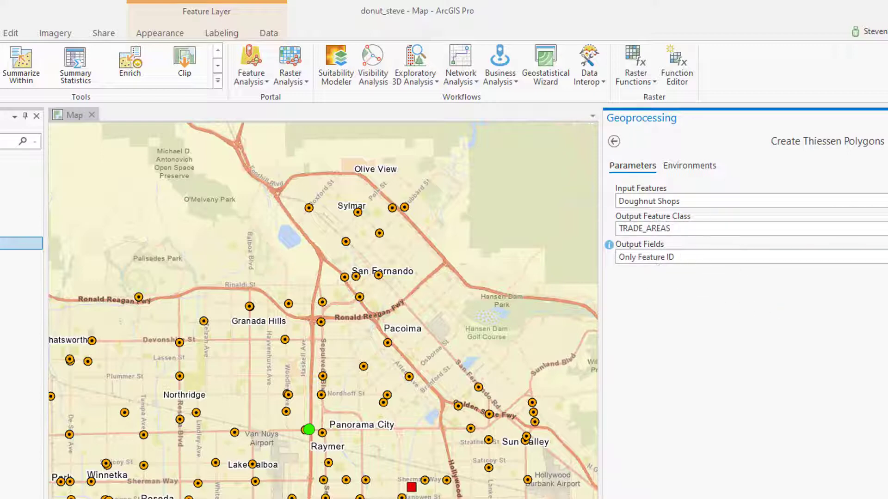
# Set the output fields to All fields, run Create Thiessen Polygons and close the tool.
pyautogui.click(884, 257)
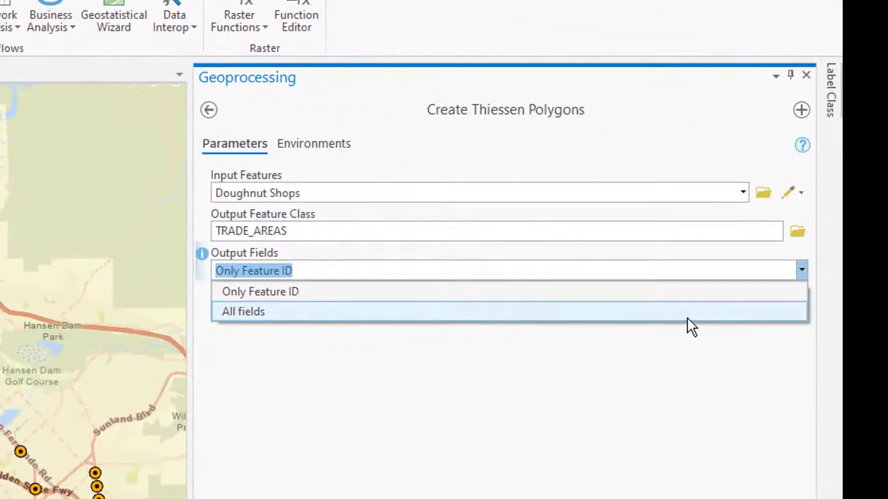
pyautogui.click(688, 318)
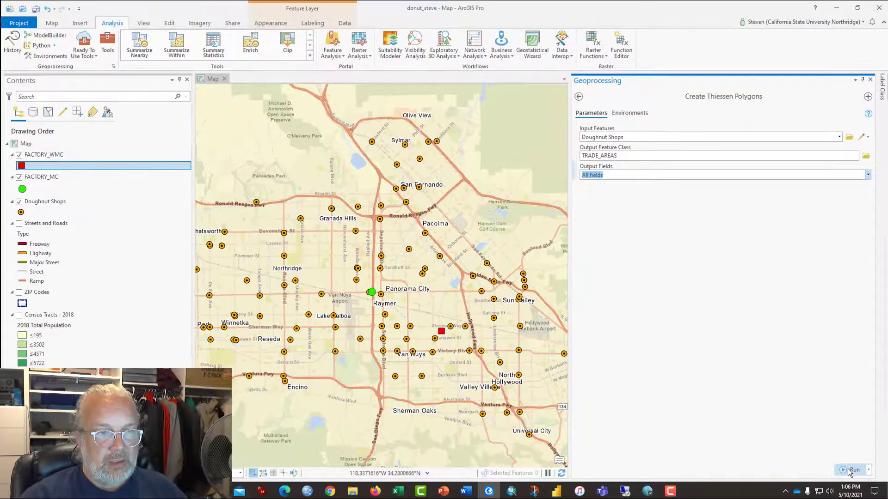
pyautogui.click(851, 469)
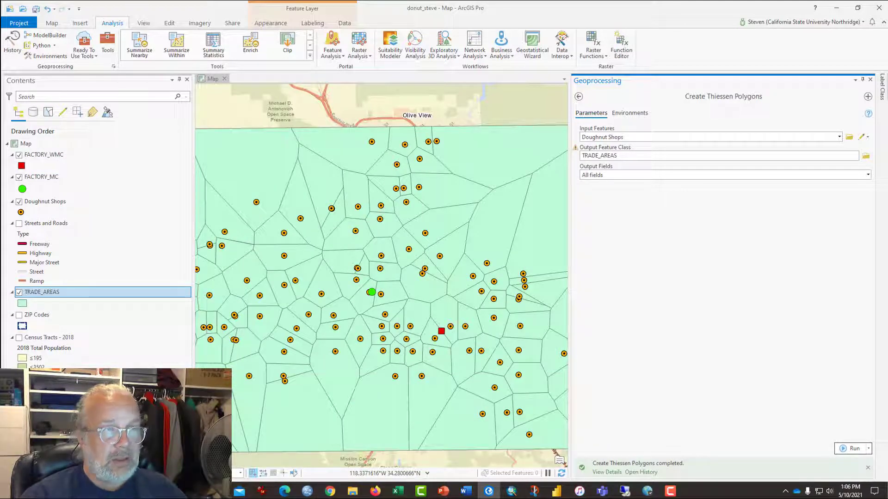
pyautogui.click(870, 81)
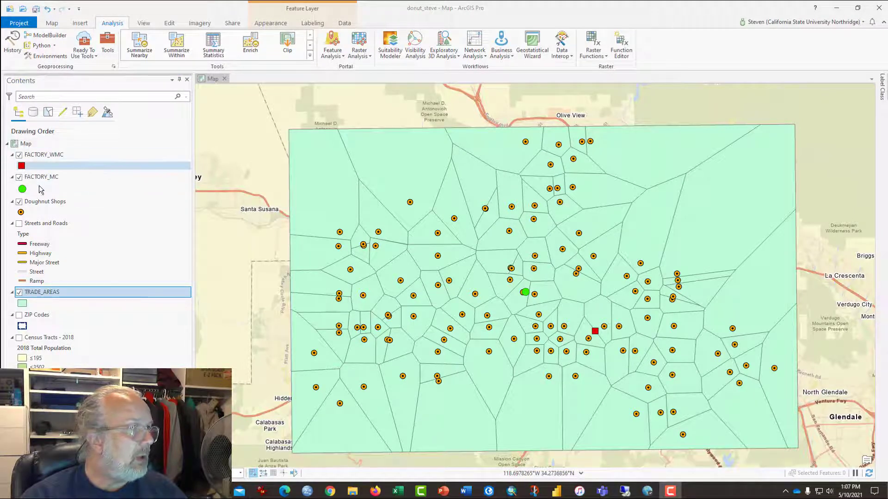
# Symbolize the TRADE_AREAS polygons with the unfilled 2 pt Black Outline preset and change the outline color to red.
pyautogui.click(21, 306)
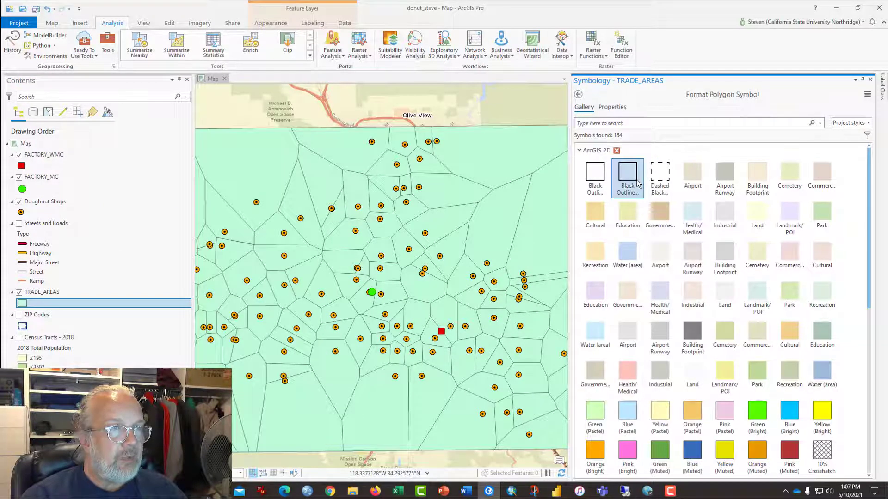
pyautogui.click(636, 180)
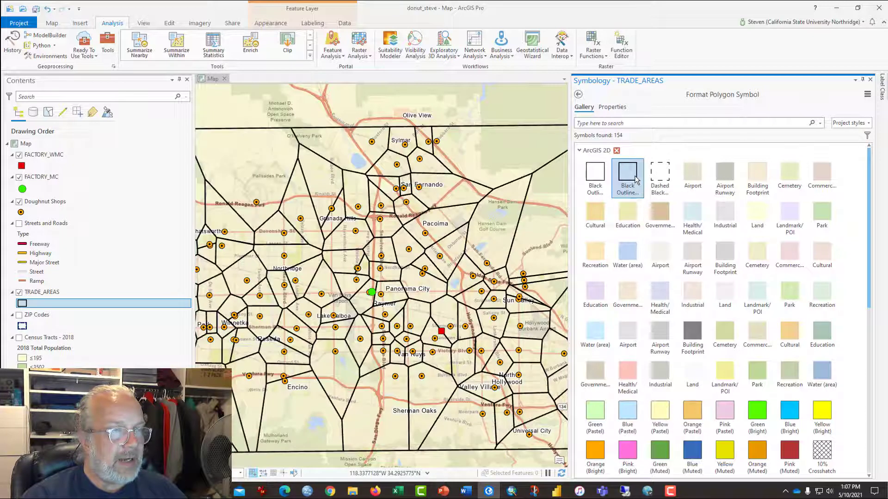
pyautogui.click(612, 107)
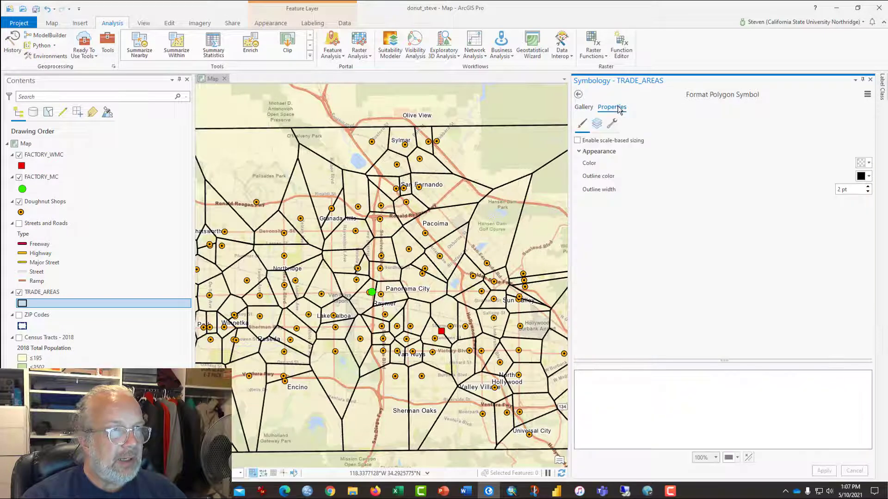
pyautogui.click(861, 176)
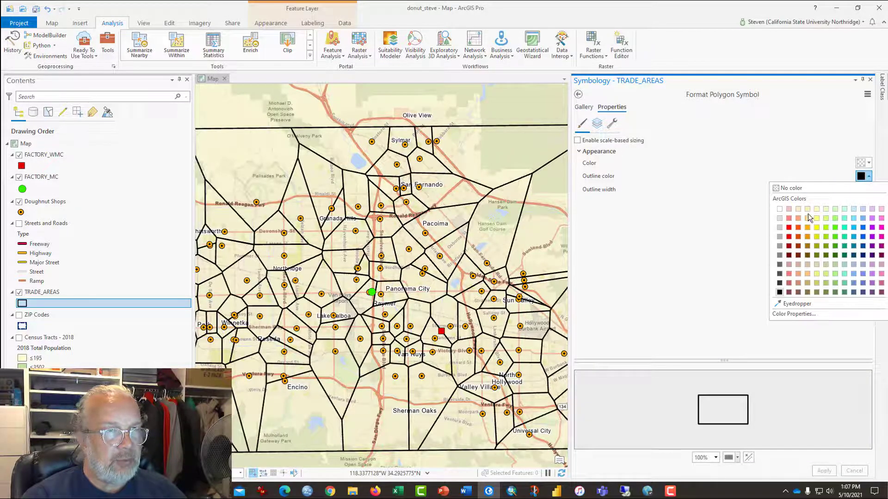
pyautogui.click(789, 228)
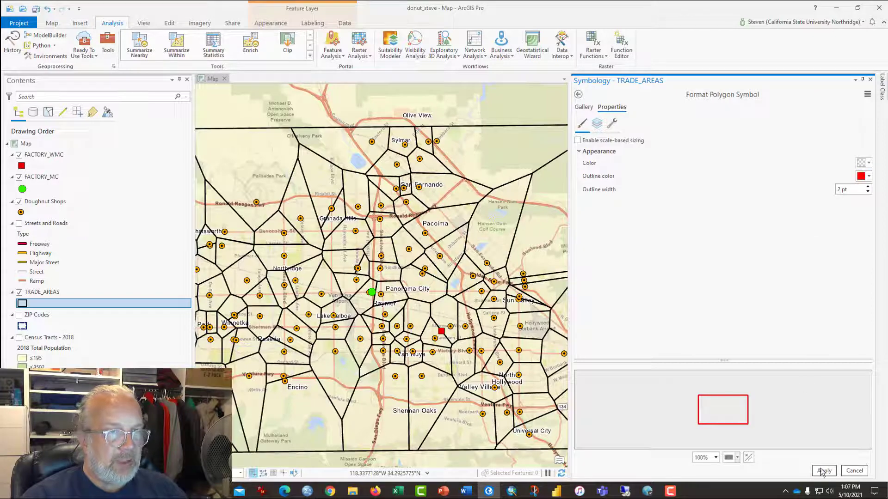
pyautogui.click(824, 471)
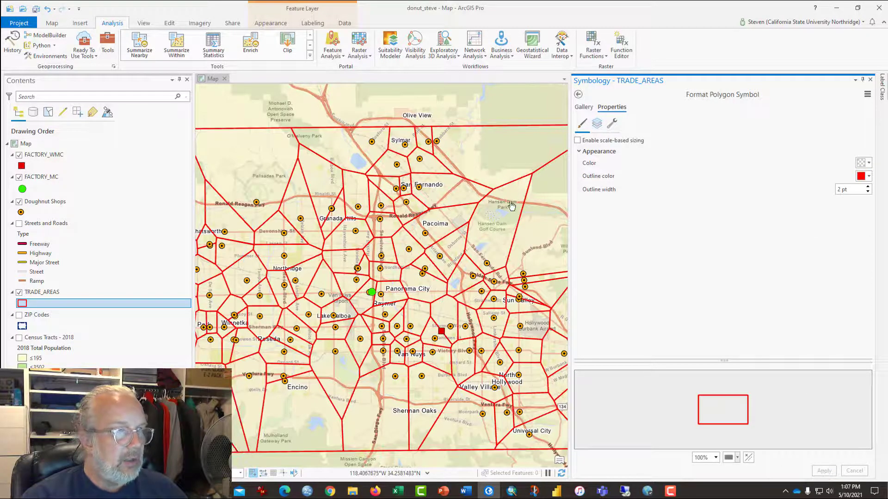
pyautogui.click(870, 80)
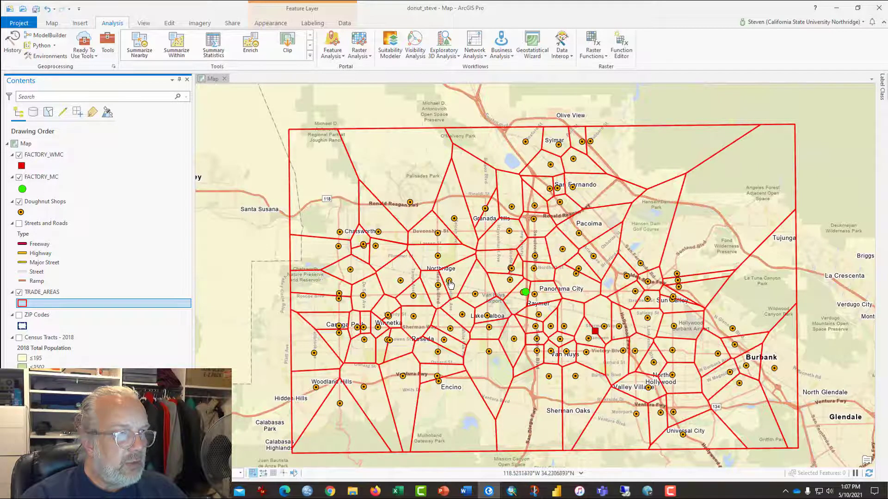
# Open the attribute table of the TRADE_AREAS layer.
pyautogui.scroll(3, 441, 289)
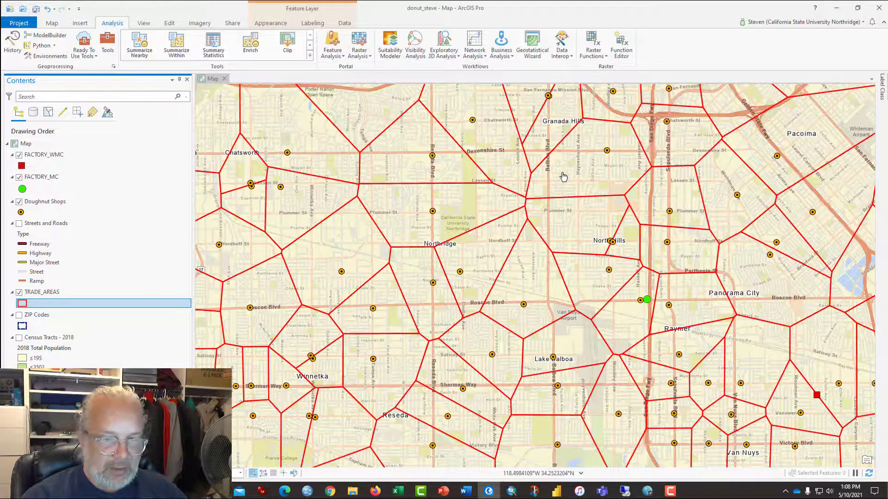
pyautogui.rightClick(53, 292)
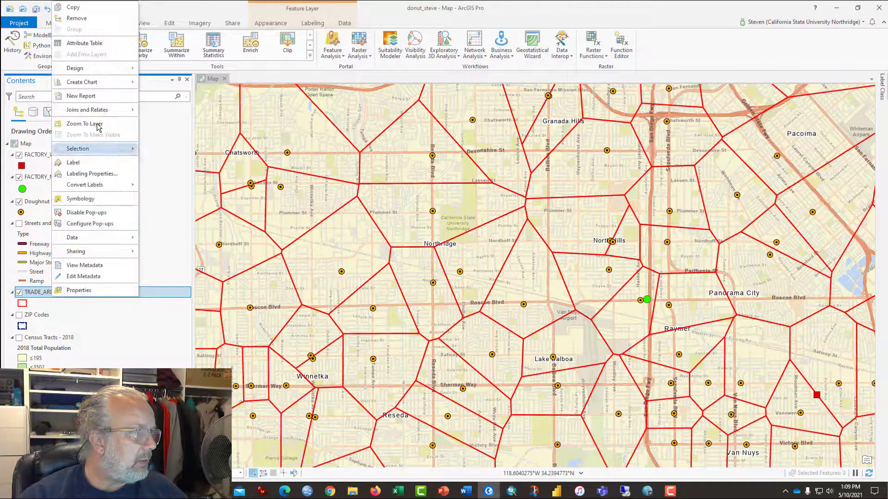
pyautogui.click(92, 42)
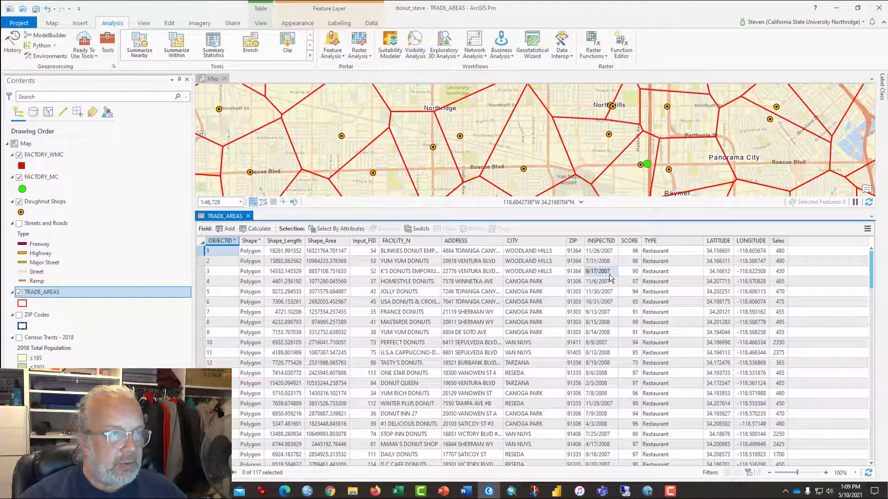
# Sort the TRADE_AREAS table by Shape_Area in ascending order and select the first six records to view them on the map.
pyautogui.rightClick(322, 242)
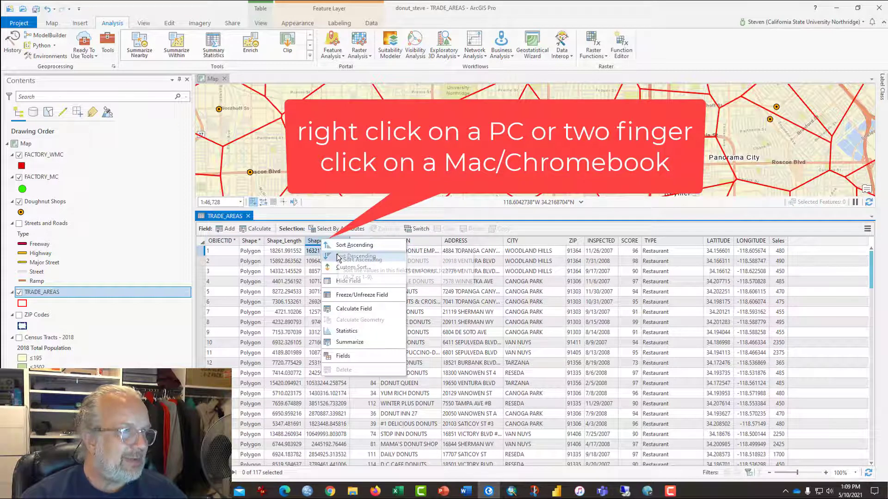
pyautogui.click(354, 245)
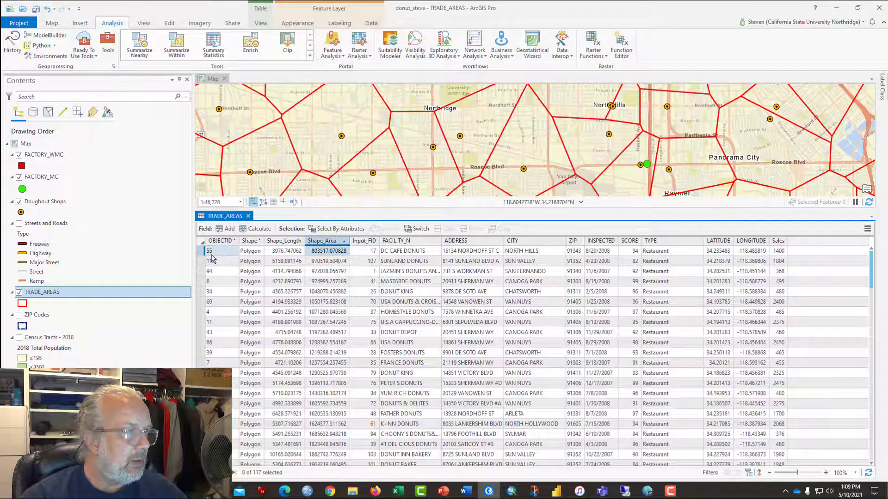
pyautogui.moveTo(202, 251); pyautogui.dragTo(200, 302)
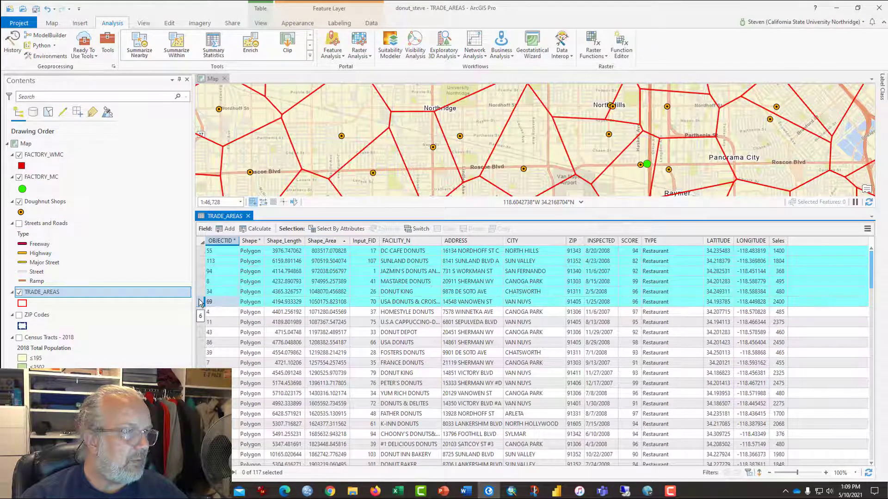
pyautogui.scroll(-3, 549, 188)
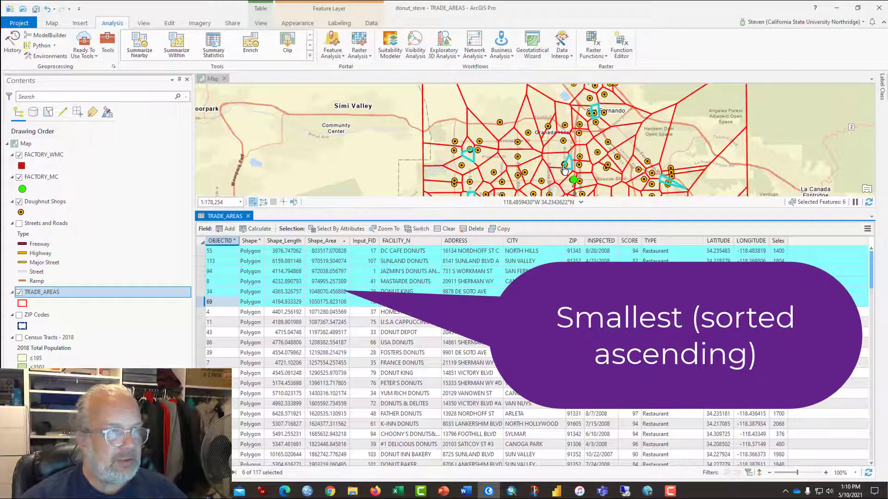
# Sort the table by Shape_Length in descending order and select the first six records to examine their trade areas on the map.
pyautogui.rightClick(280, 247)
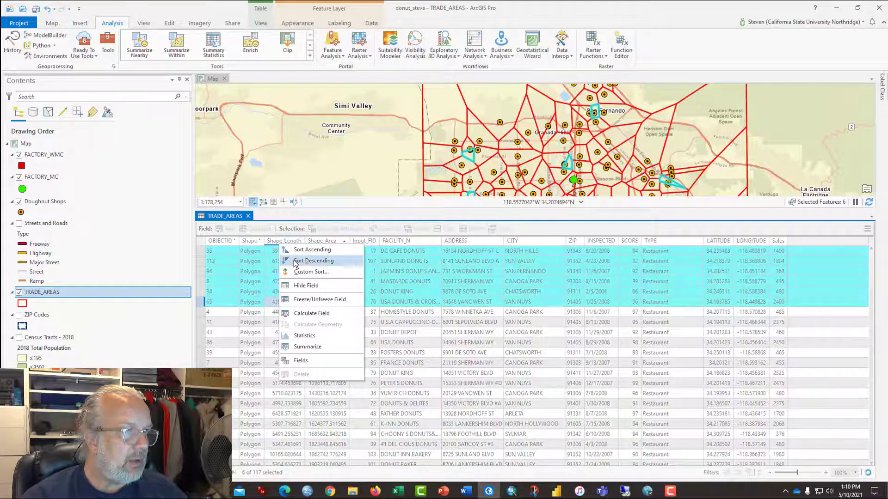
pyautogui.click(312, 260)
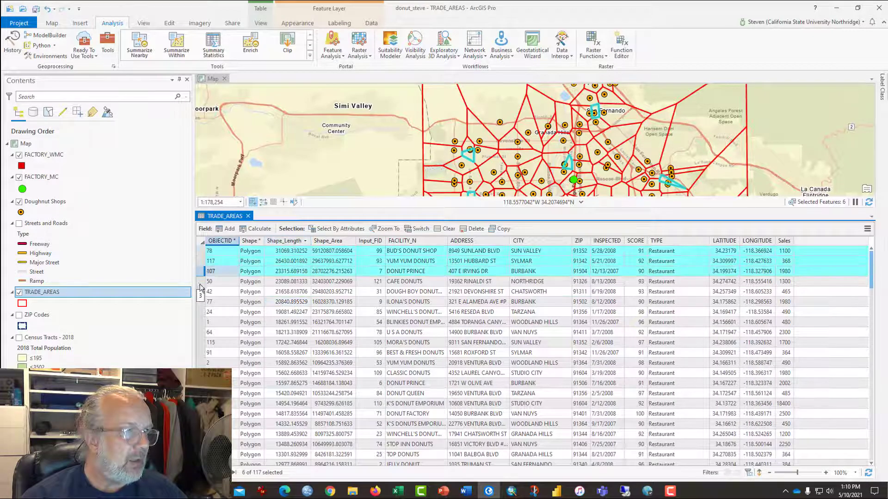
pyautogui.moveTo(201, 289); pyautogui.dragTo(200, 302)
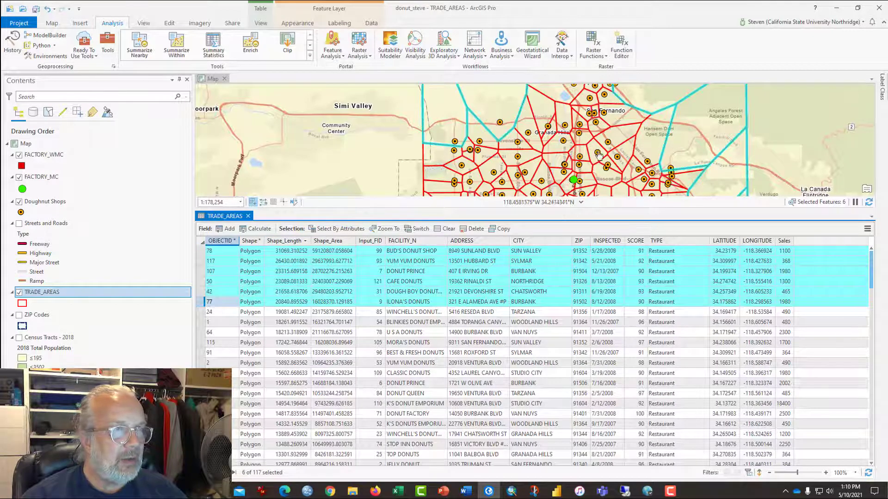
pyautogui.scroll(-3, 598, 155)
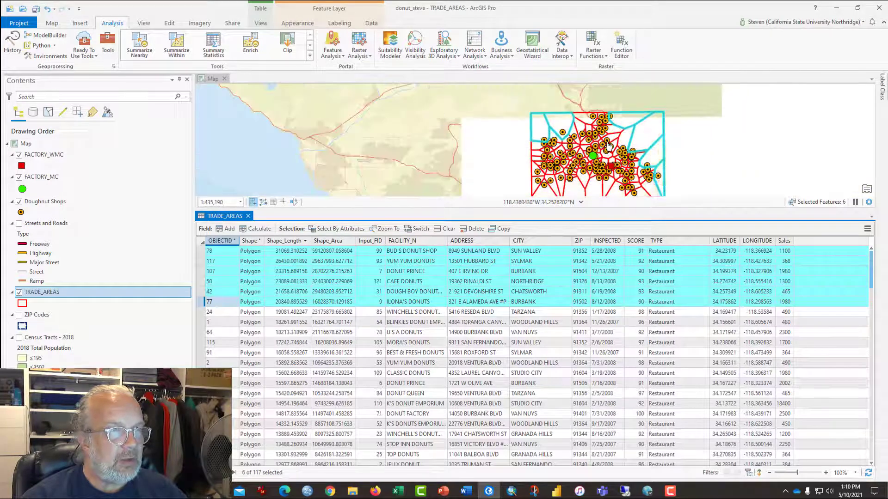
pyautogui.moveTo(676, 148)
pyautogui.mouseDown()
pyautogui.moveTo(669, 103)
pyautogui.moveTo(678, 156)
pyautogui.mouseUp()
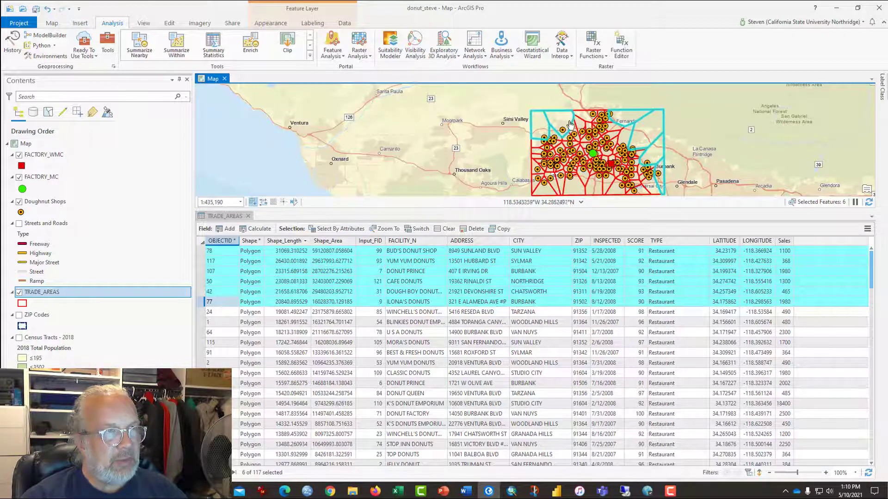
pyautogui.scroll(3, 646, 138)
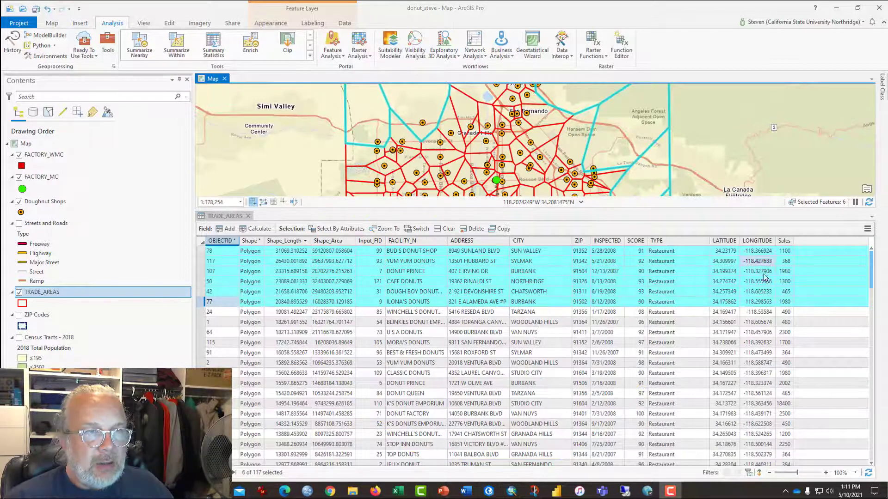
# Clear the selection and, with the table sorted by Sales in descending order, select the top eleven records to view on the map.
pyautogui.click(447, 229)
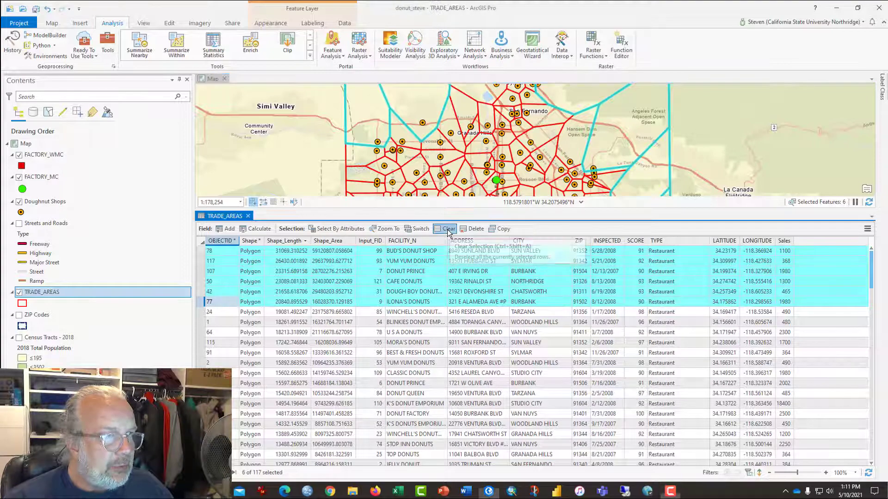
pyautogui.click(782, 242)
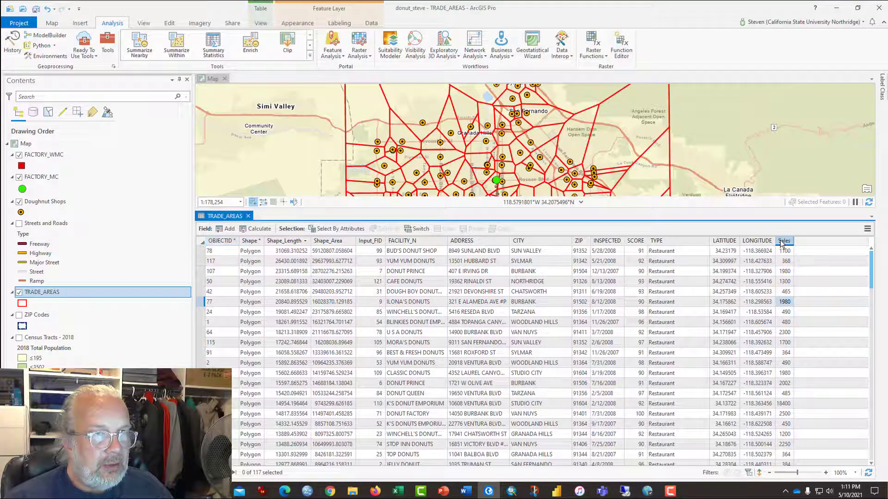
pyautogui.rightClick(781, 243)
pyautogui.click(793, 258)
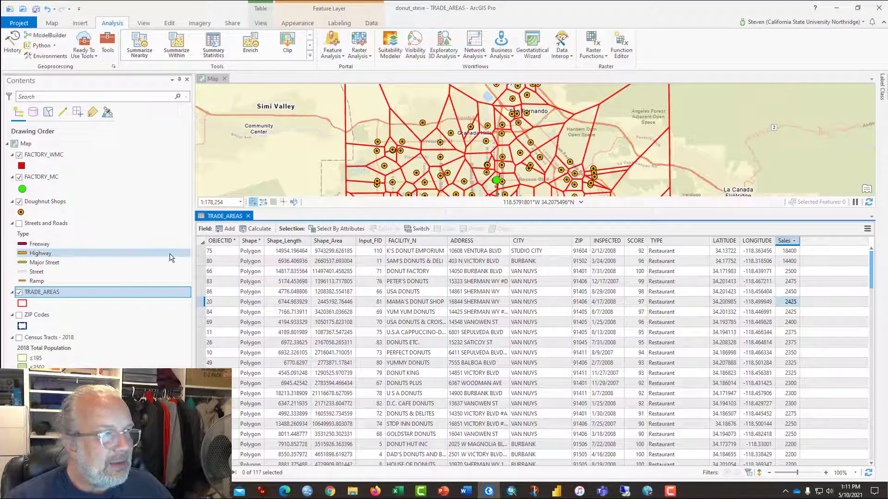
pyautogui.moveTo(203, 251); pyautogui.dragTo(205, 355)
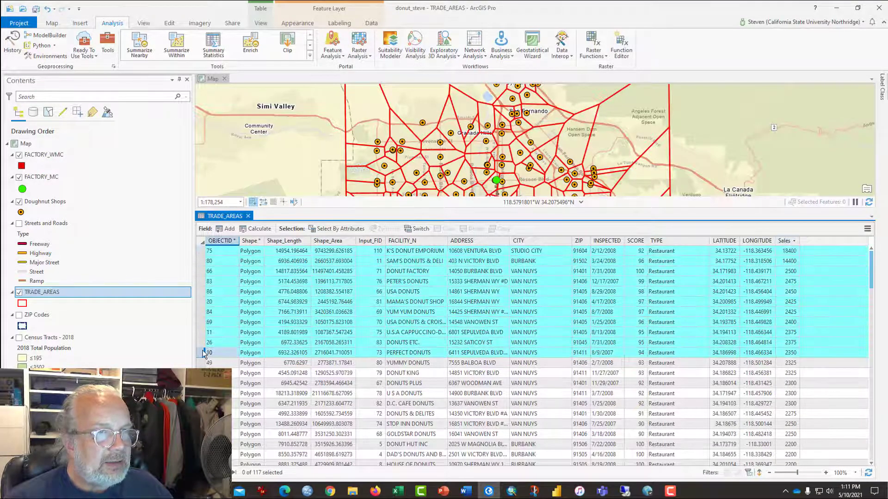
pyautogui.scroll(-2, 575, 167)
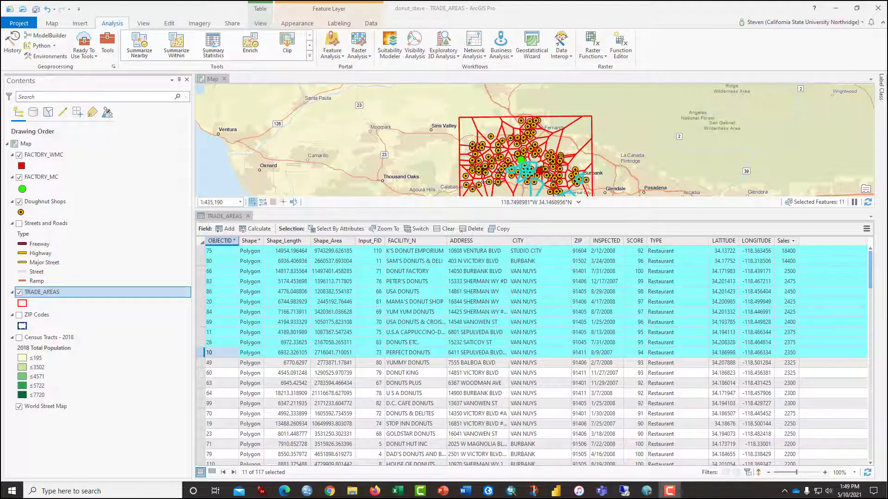
# Turn on the Census Tracts - 2018 layer, and clear the selection and close the TRADE_AREAS attribute table.
pyautogui.click(20, 339)
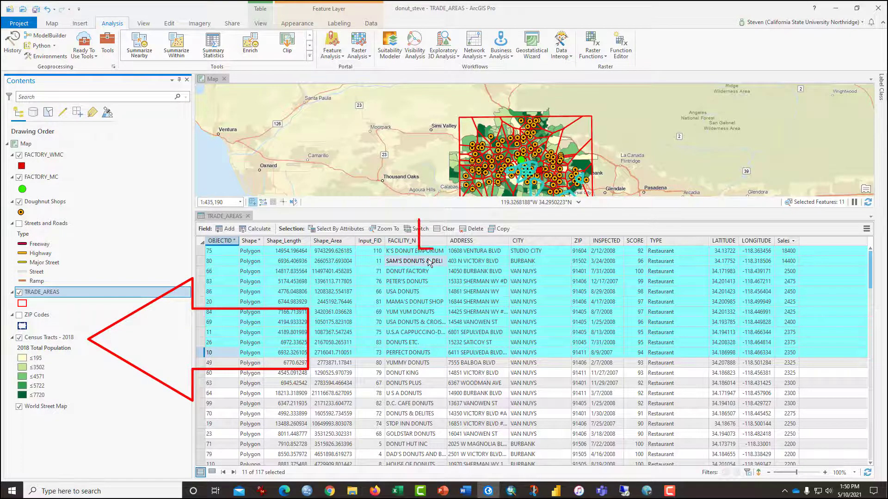
pyautogui.click(443, 230)
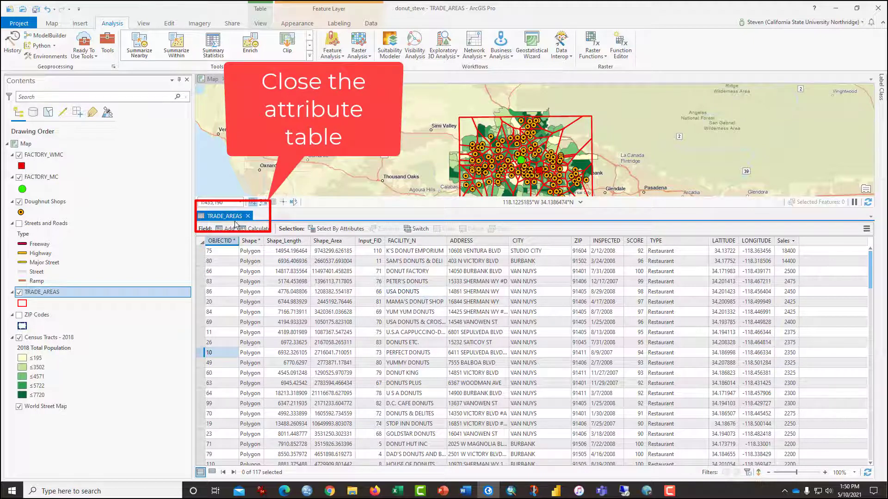
pyautogui.scroll(5, 532, 292)
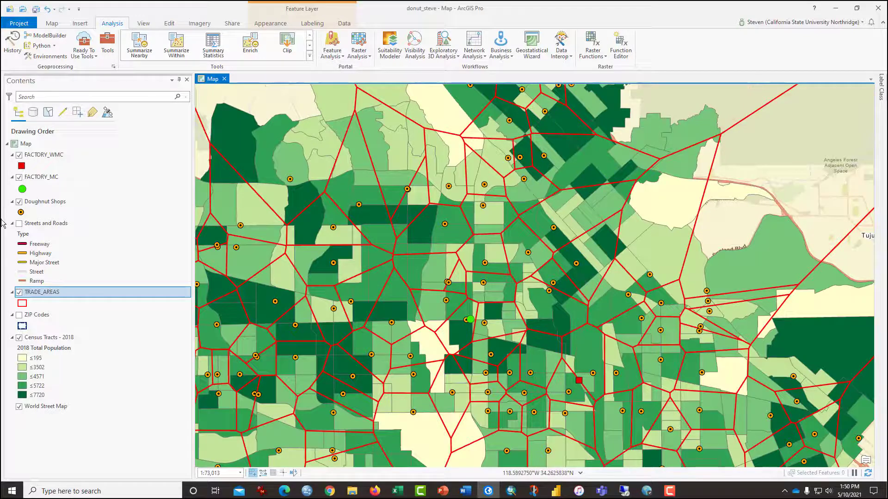
# Start a Spatial Join on the TRADE_AREAS layer with Census Tracts - 2018 as the join features.
pyautogui.rightClick(48, 295)
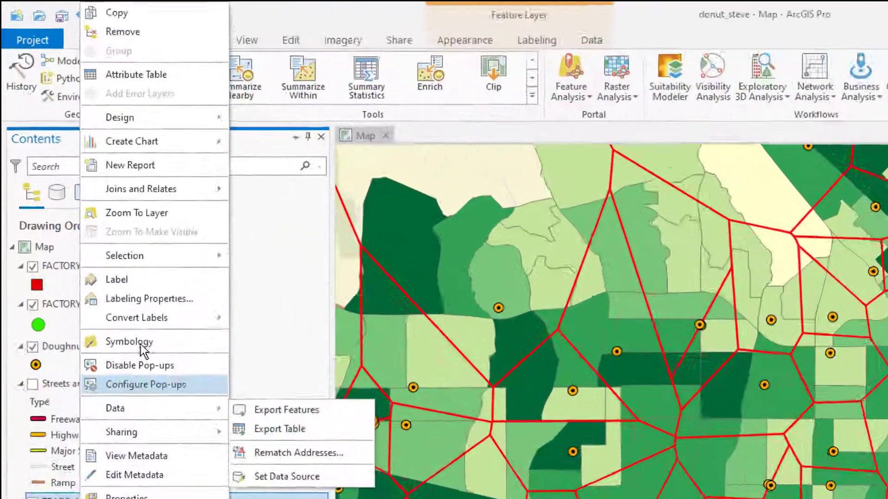
pyautogui.moveTo(101, 112)
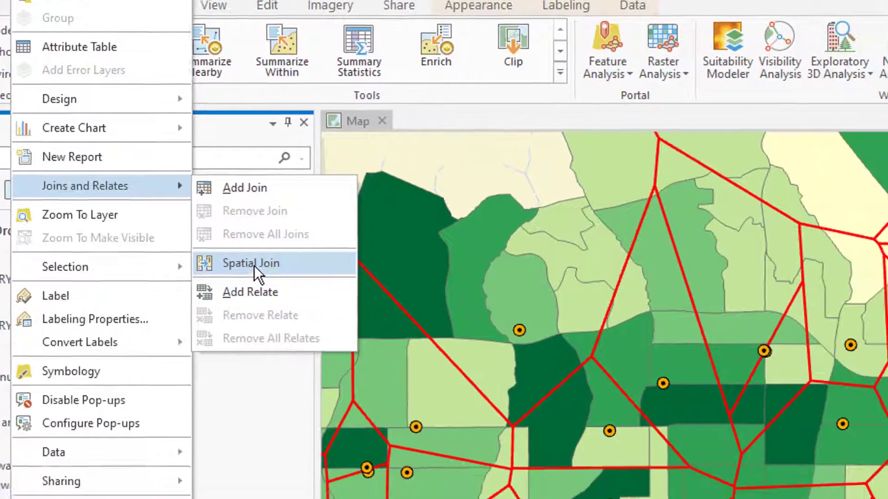
pyautogui.click(351, 318)
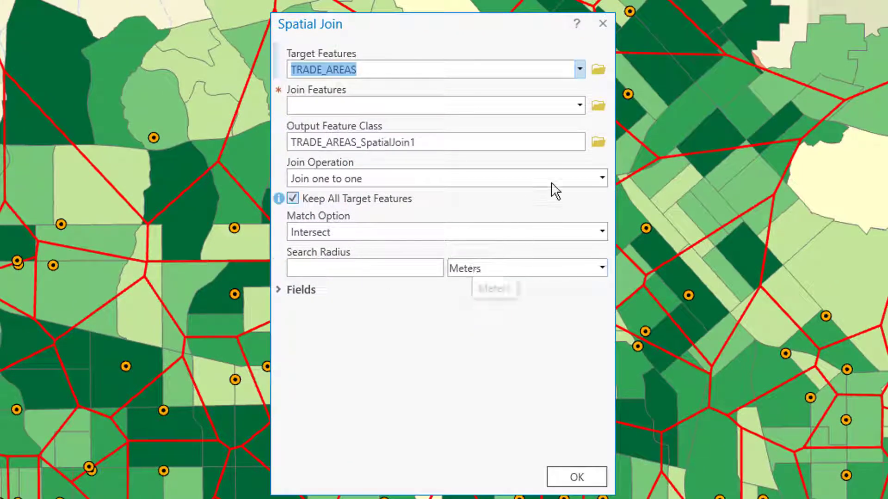
pyautogui.click(580, 106)
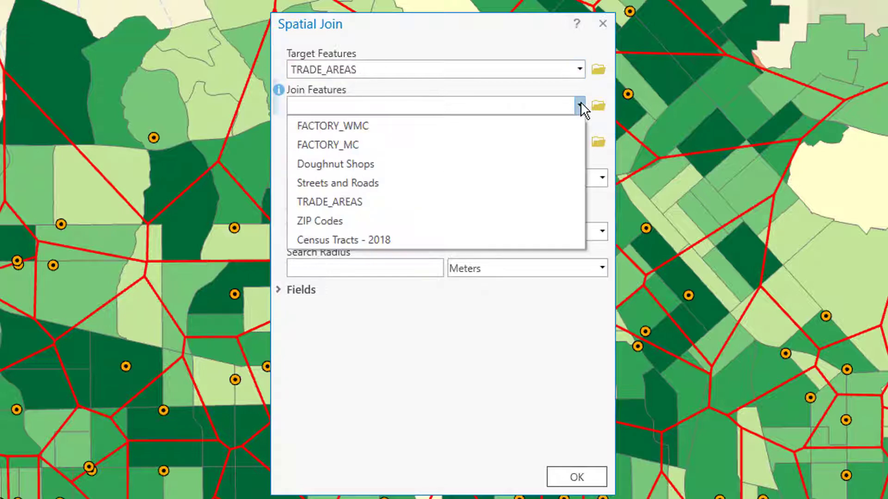
pyautogui.click(512, 240)
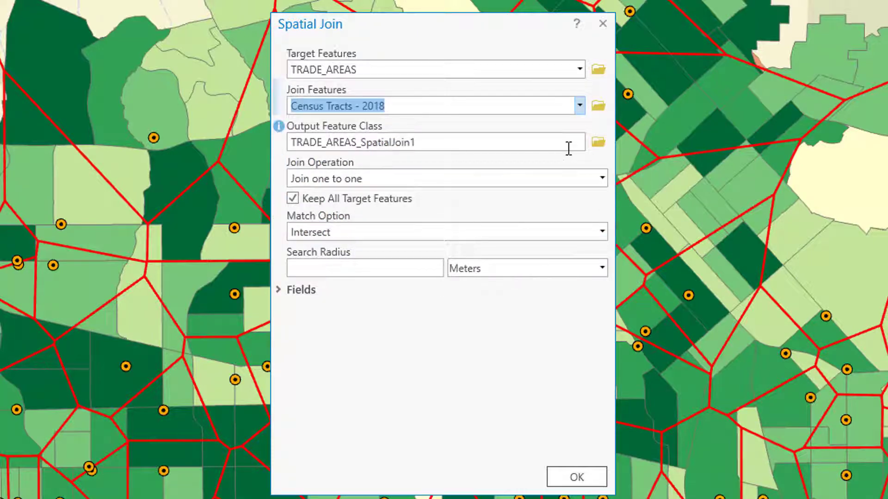
# Set the Spatial Join output feature class to TradeAreasJoined2 in junk.gdb.
pyautogui.click(600, 143)
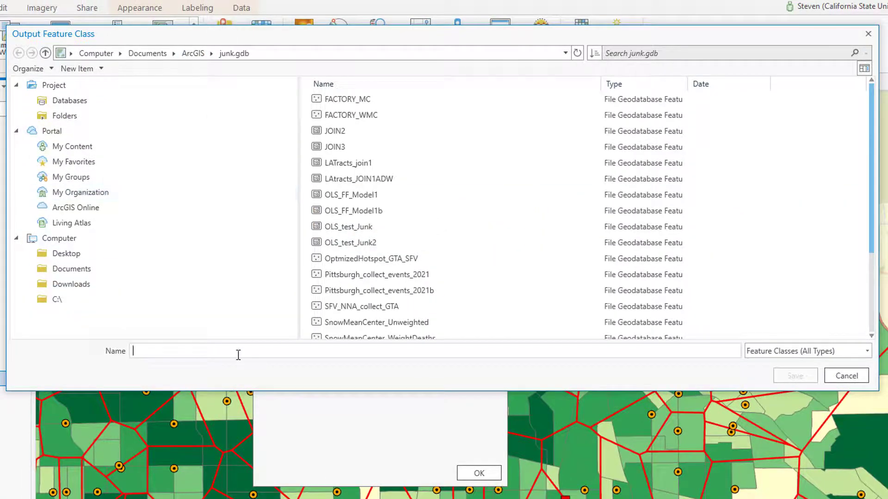
pyautogui.write('Trad')
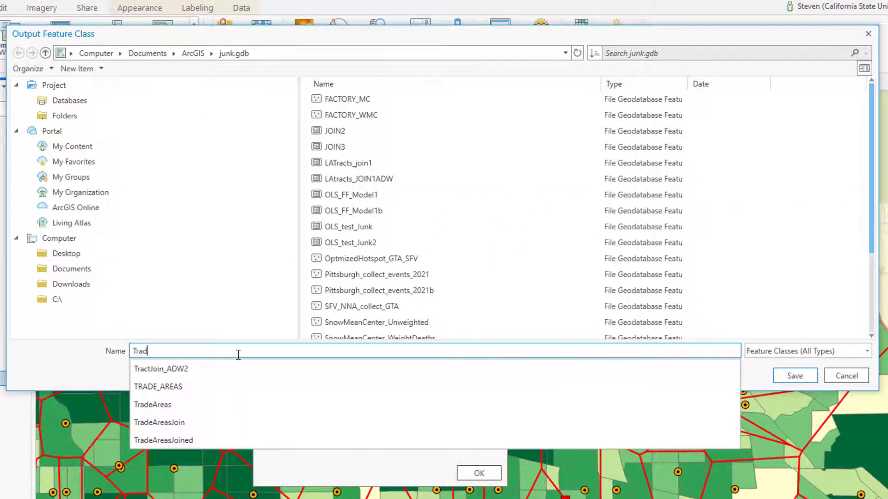
pyautogui.write('eAreas')
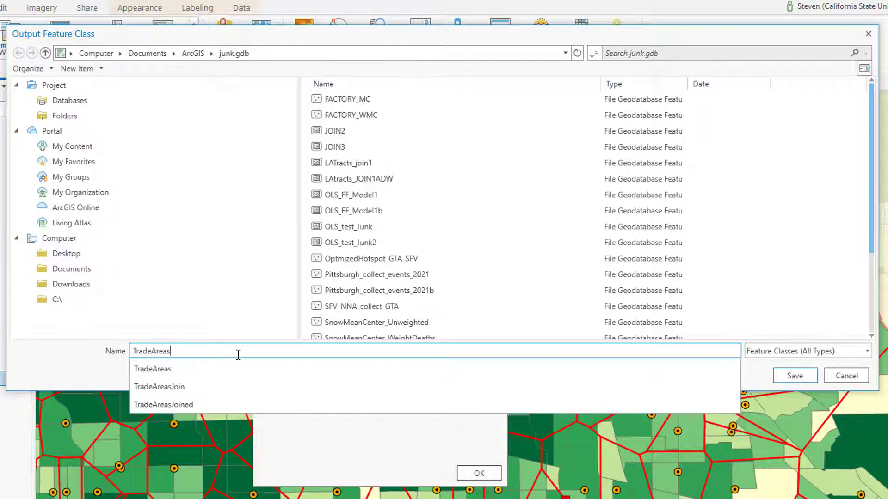
pyautogui.write('Joined2')
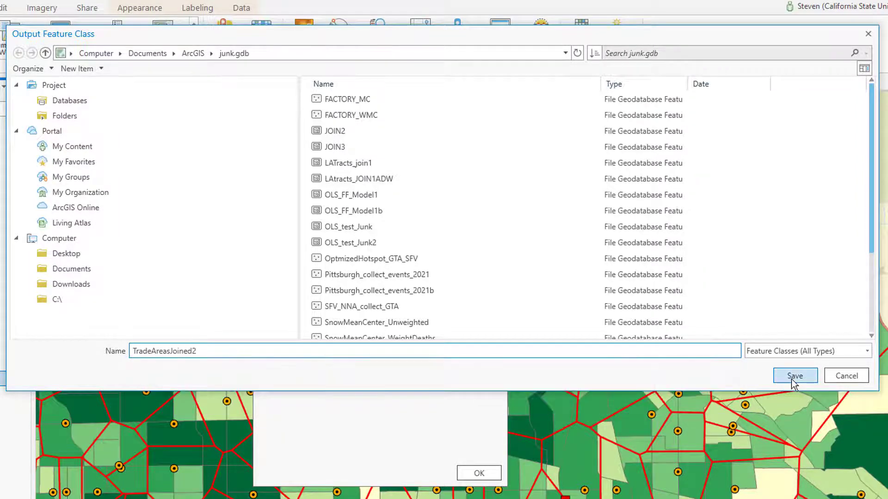
pyautogui.click(794, 376)
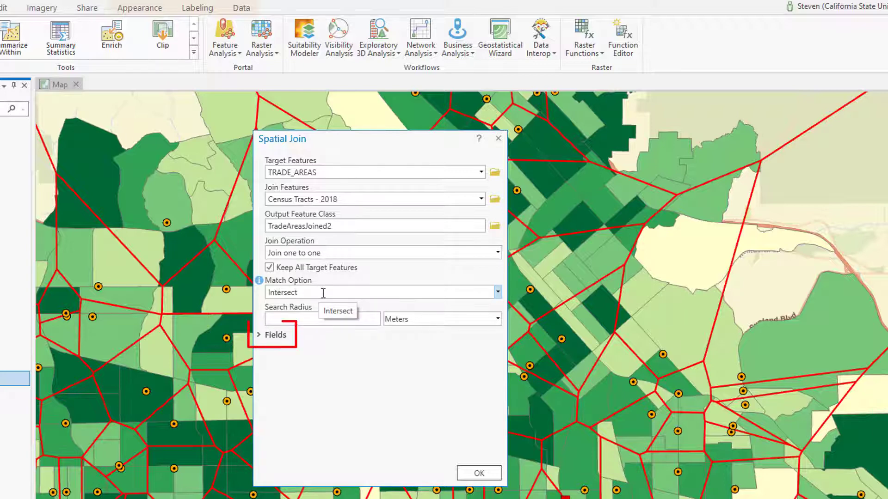
# Expand the Spatial Join field map and set the merge rule of the Population2018 output field to Sum.
pyautogui.click(258, 336)
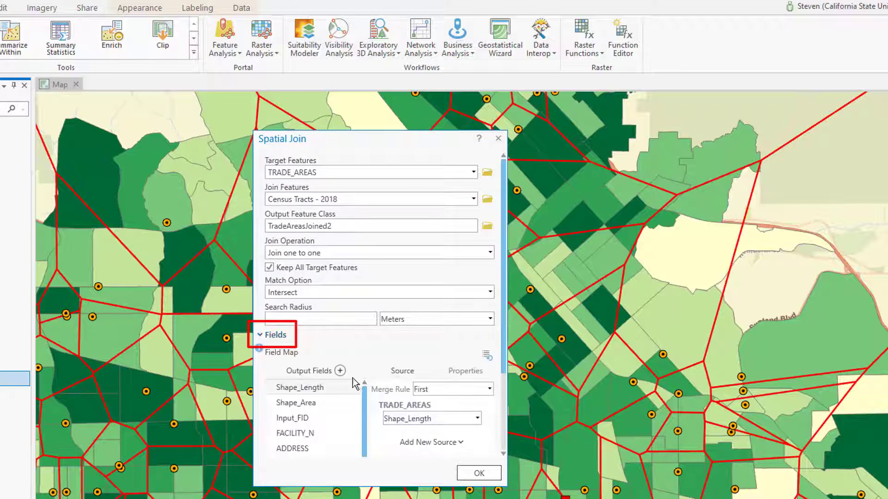
pyautogui.scroll(-4, 342, 417)
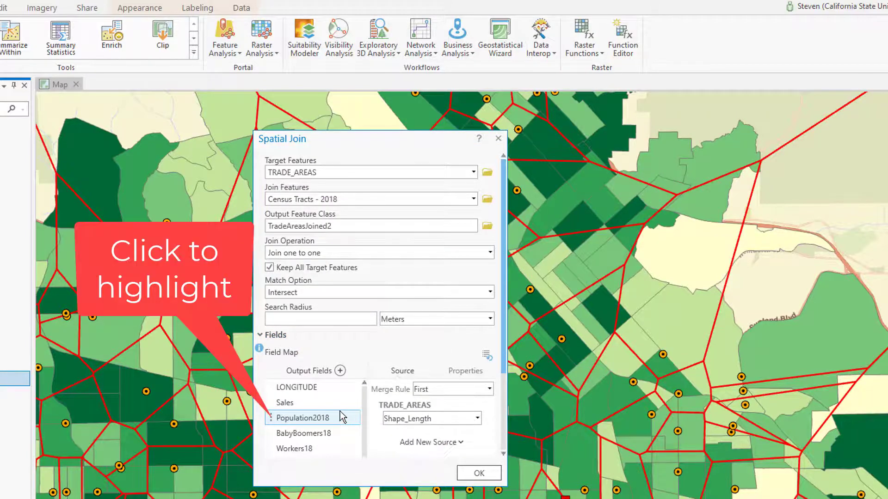
pyautogui.click(338, 416)
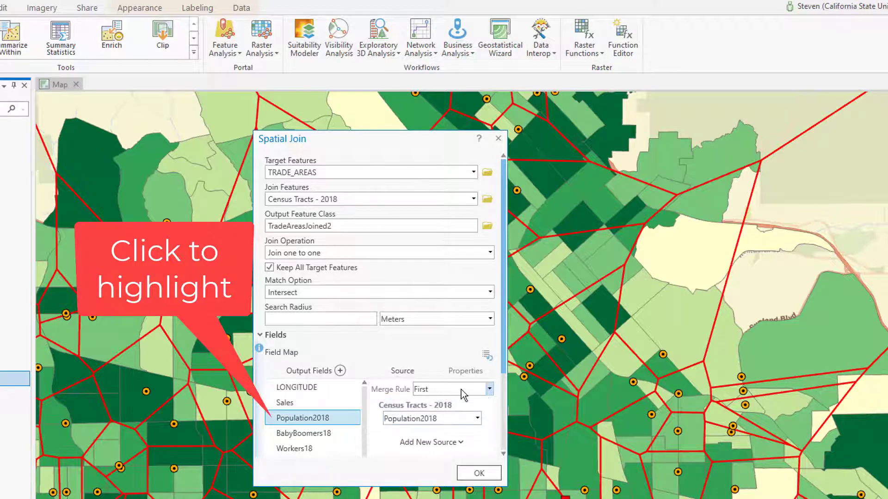
pyautogui.click(489, 389)
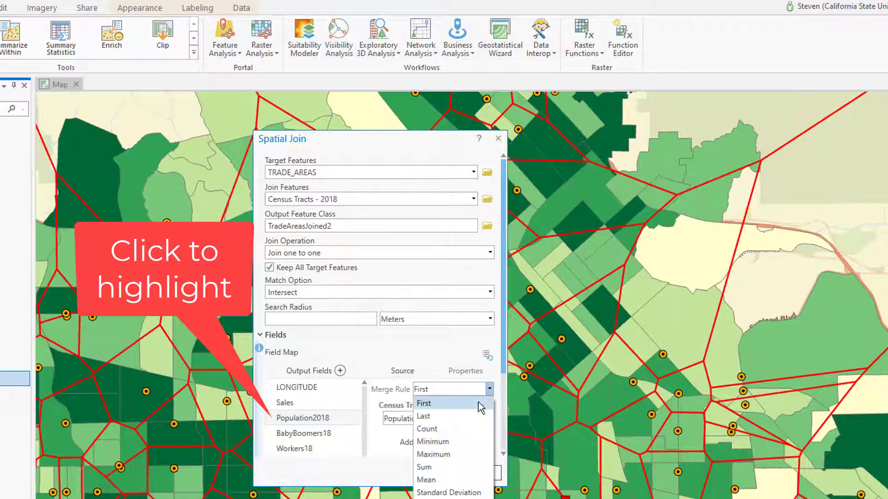
pyautogui.click(448, 468)
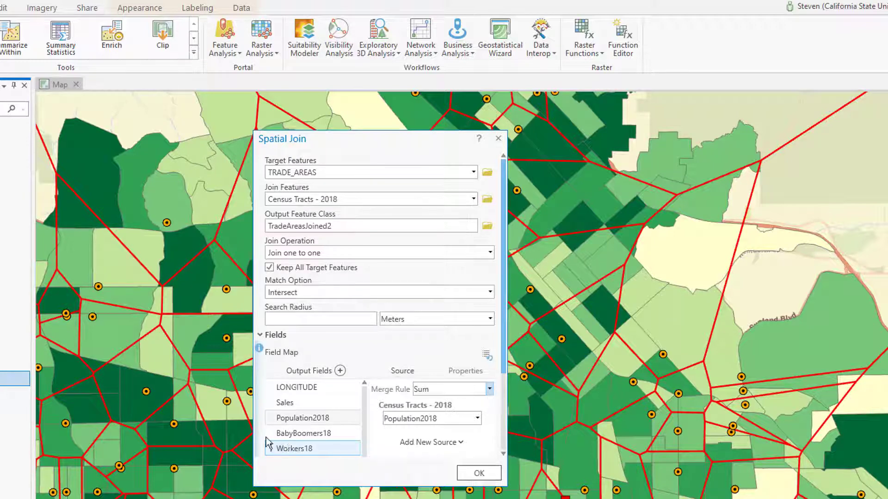
# Set the merge rule of the BabyBoomers18 and Workers18 output fields to Sum.
pyautogui.click(294, 428)
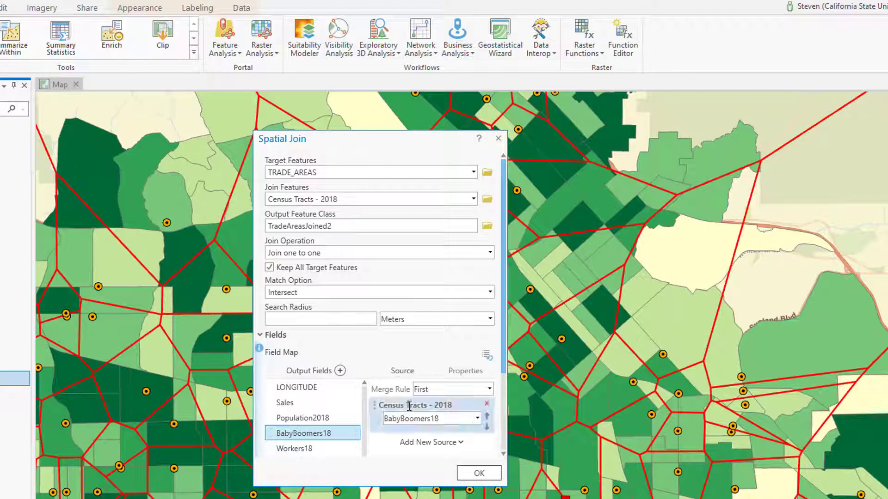
pyautogui.click(489, 389)
pyautogui.click(427, 471)
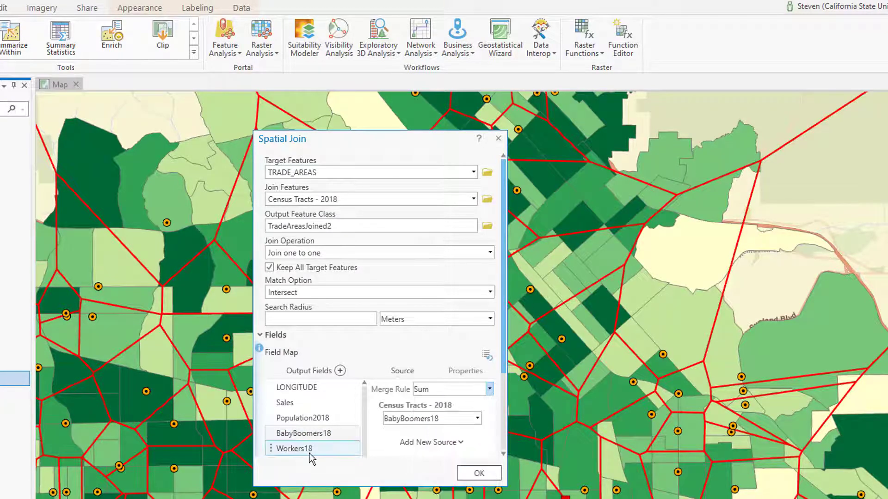
pyautogui.click(287, 448)
pyautogui.click(431, 388)
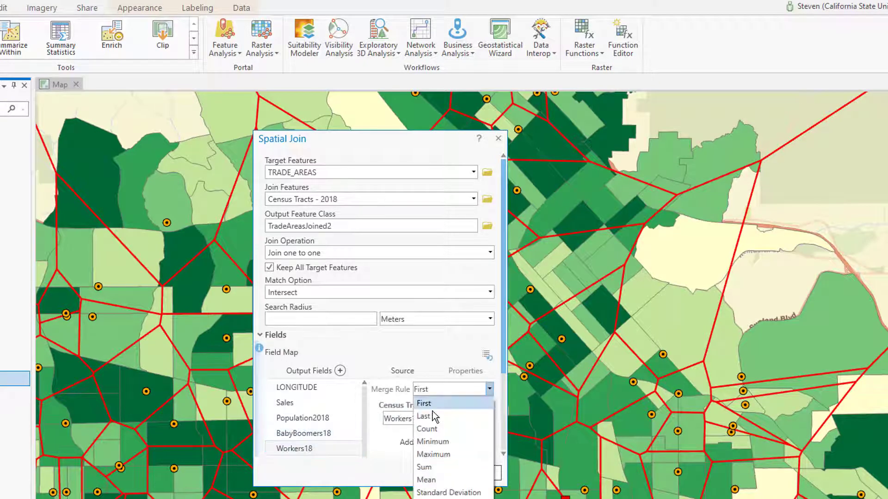
pyautogui.click(426, 467)
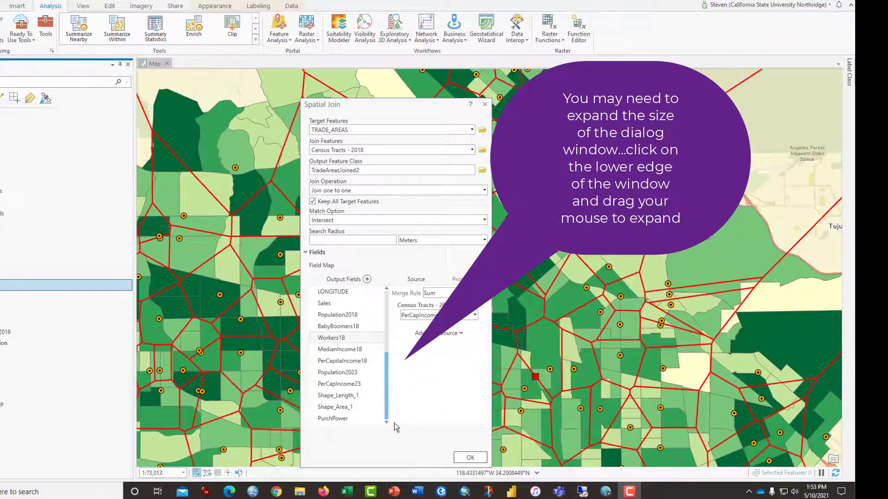
# Set the merge rule of the MedianIncome18 and PerCapitaIncome18 output fields to Mean and run the Spatial Join.
pyautogui.click(347, 350)
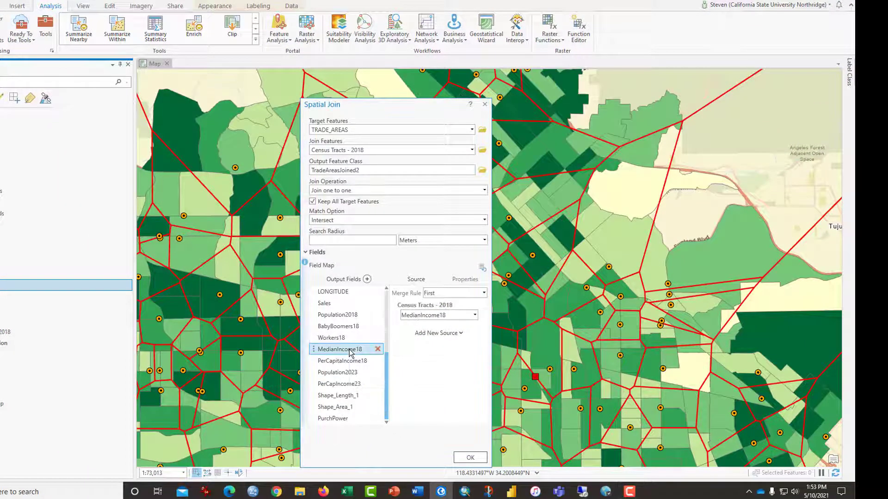
pyautogui.click(432, 294)
pyautogui.click(437, 362)
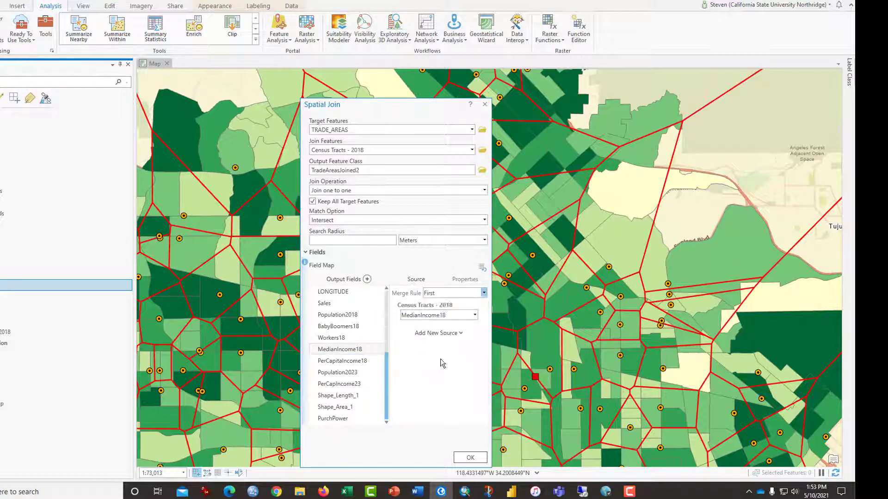
pyautogui.click(349, 360)
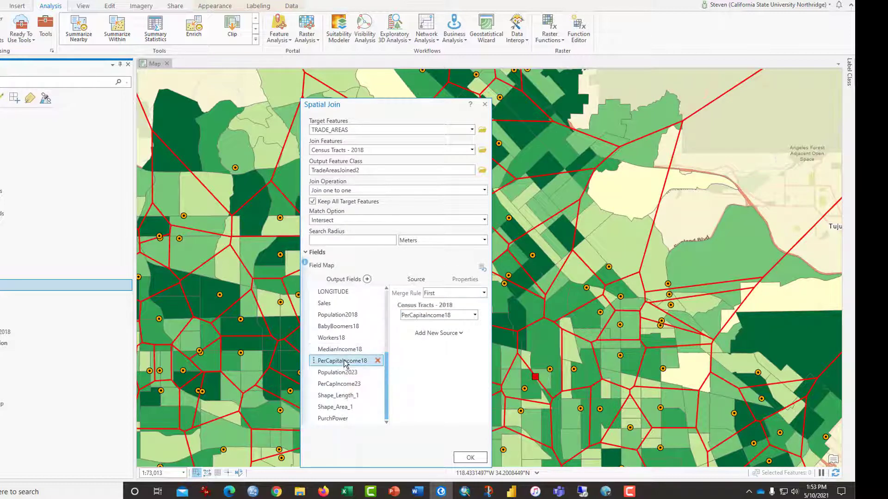
pyautogui.click(439, 294)
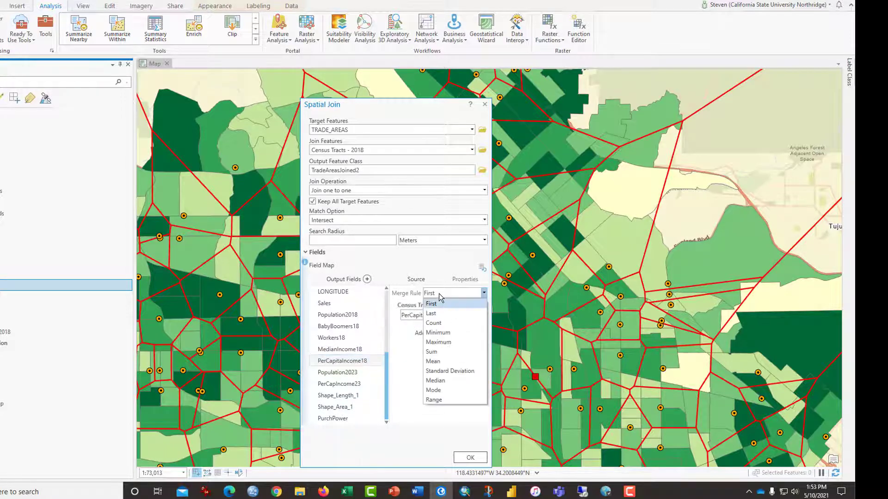
pyautogui.click(440, 361)
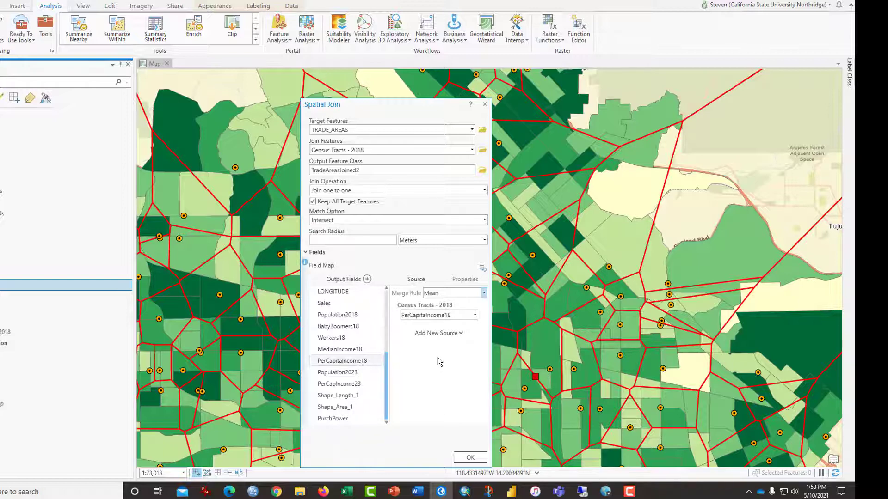
pyautogui.click(470, 457)
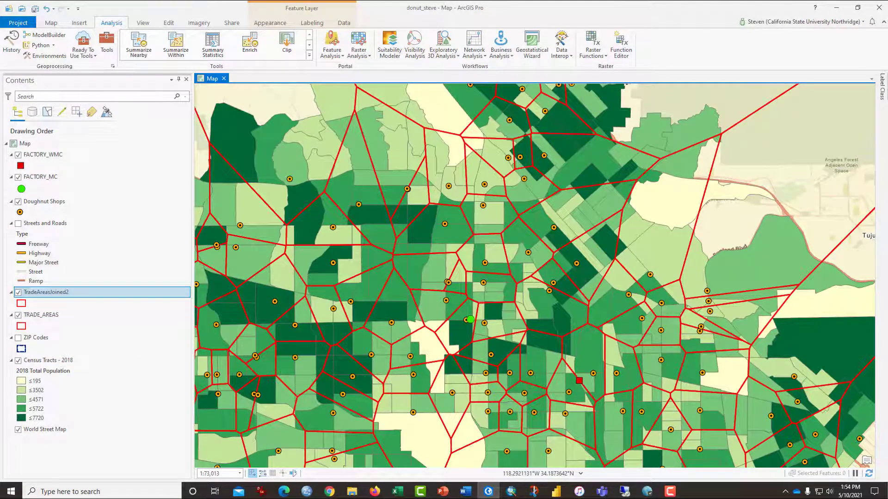
# Symbolize the TradeAreasJoined2 layer with Graduated Colors based on the 2018 Total Population field and view all trade areas.
pyautogui.rightClick(37, 297)
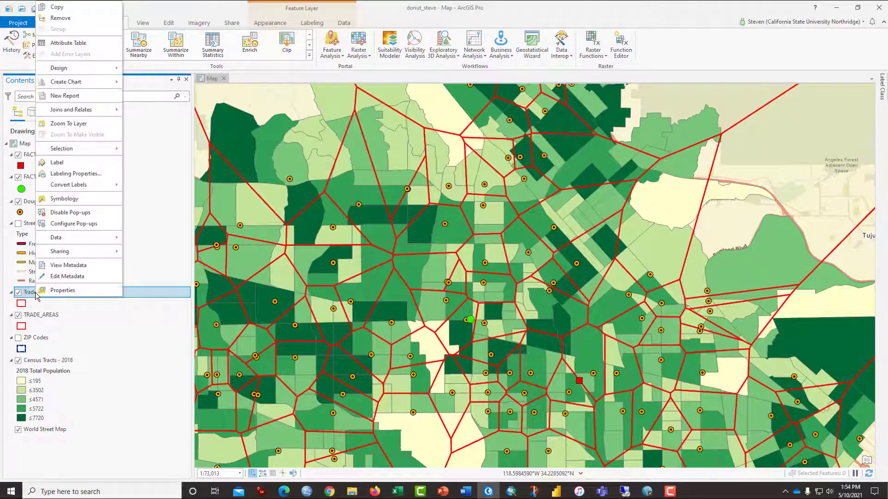
pyautogui.click(64, 200)
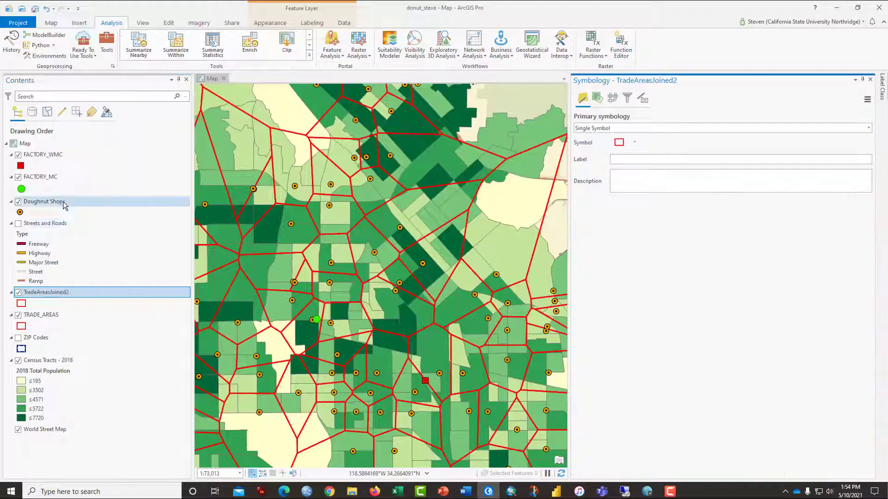
pyautogui.click(729, 132)
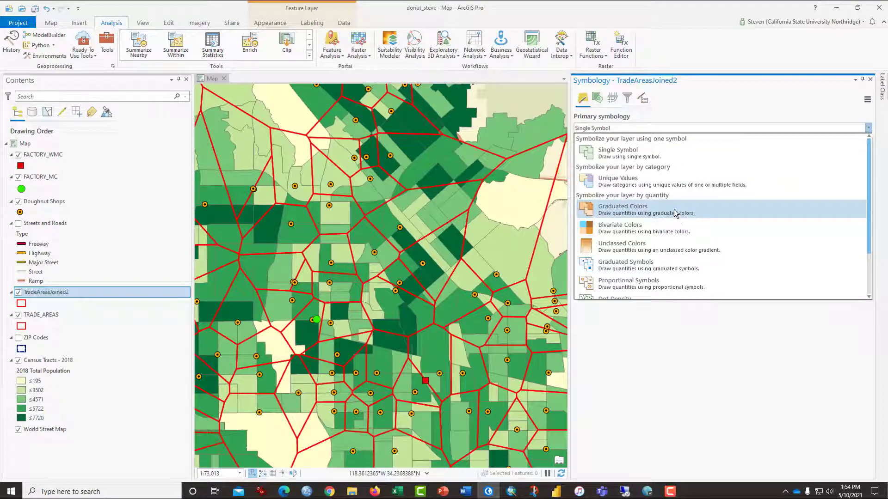
pyautogui.click(673, 209)
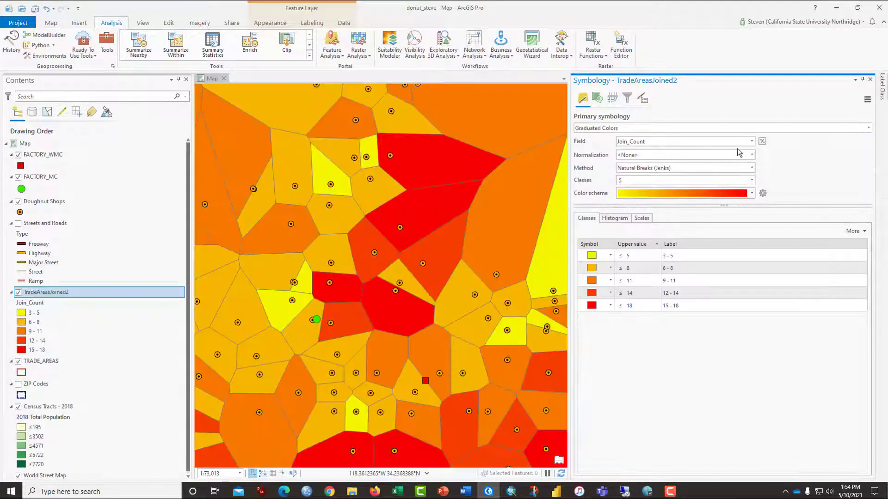
pyautogui.click(751, 143)
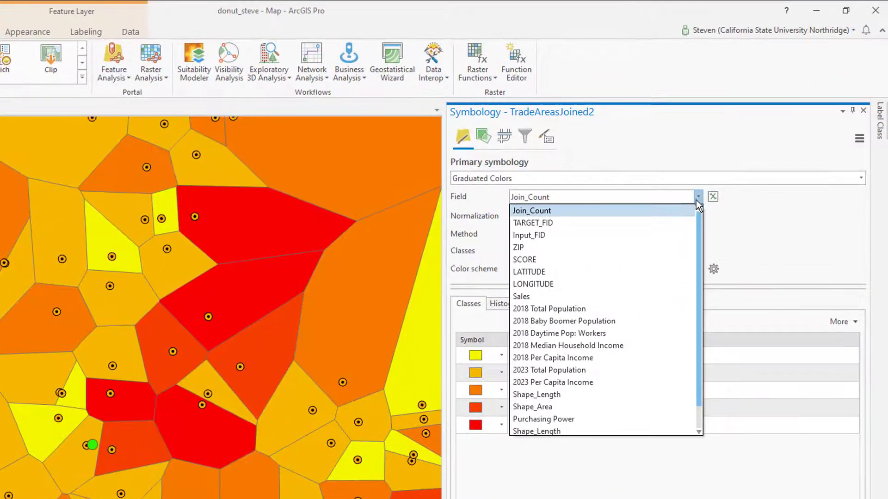
pyautogui.click(652, 309)
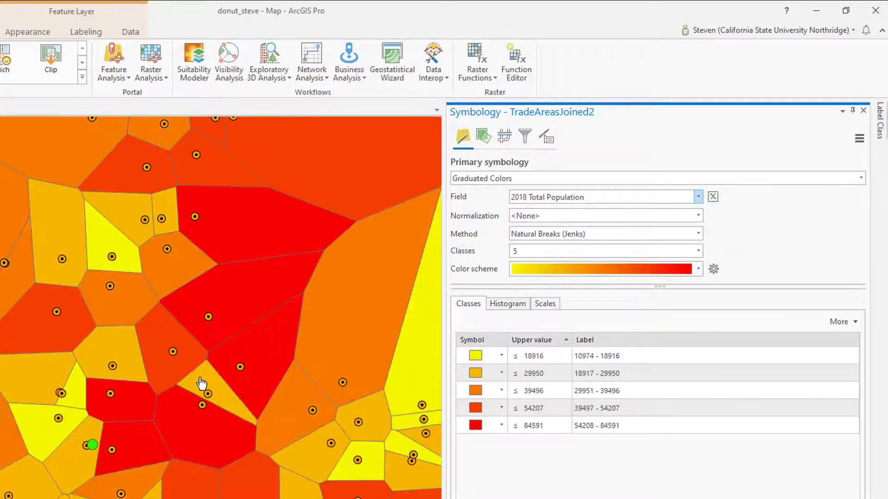
pyautogui.scroll(-3, 203, 383)
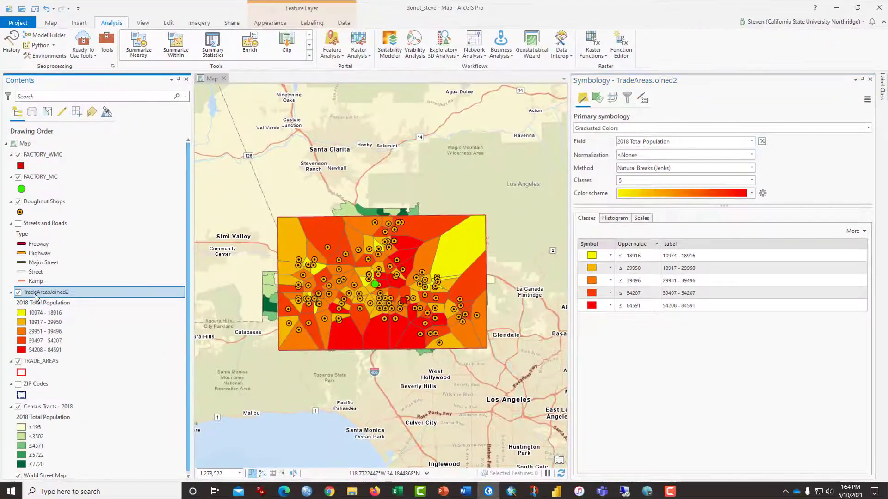
# Open the TradeAreasJoined2 attribute table, look over the joined census fields, and widen the Purchasing Power column to show its full name.
pyautogui.rightClick(36, 297)
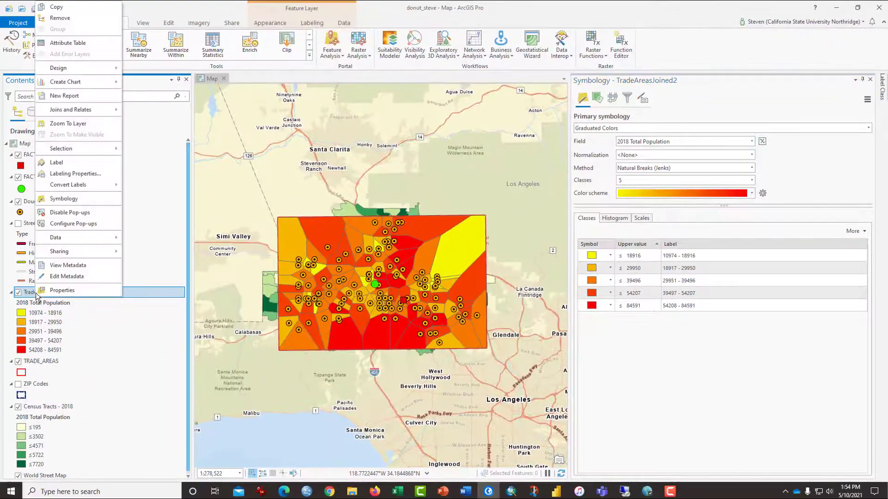
pyautogui.click(67, 43)
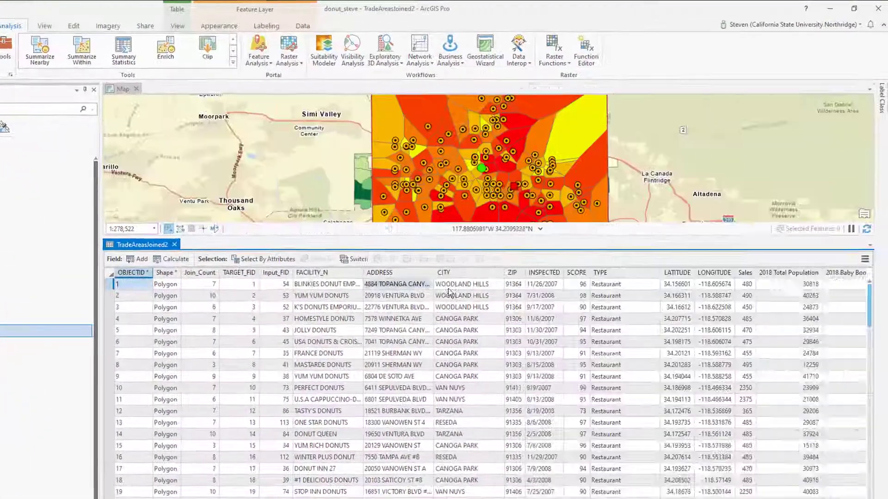
pyautogui.rightClick(761, 319)
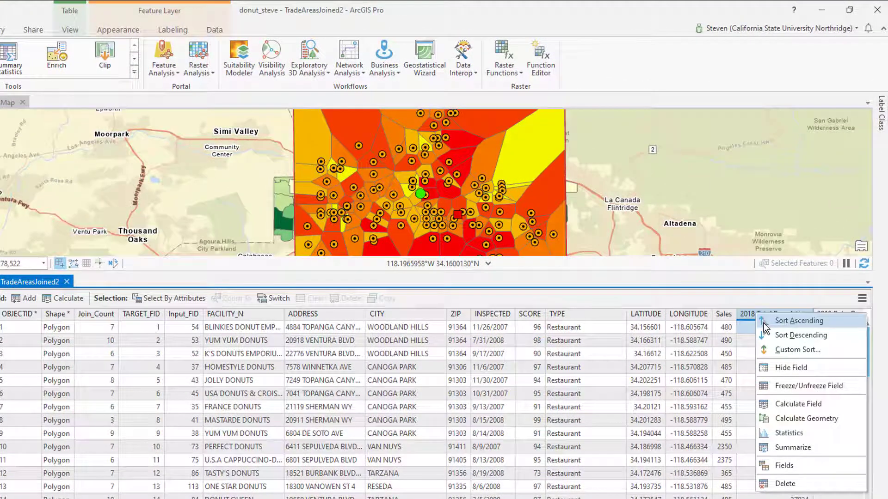
pyautogui.click(785, 299)
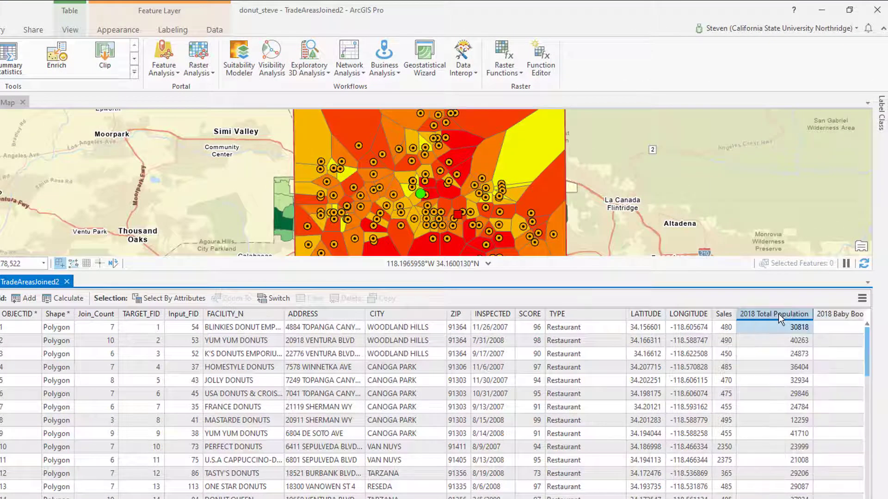
pyautogui.rightClick(778, 314)
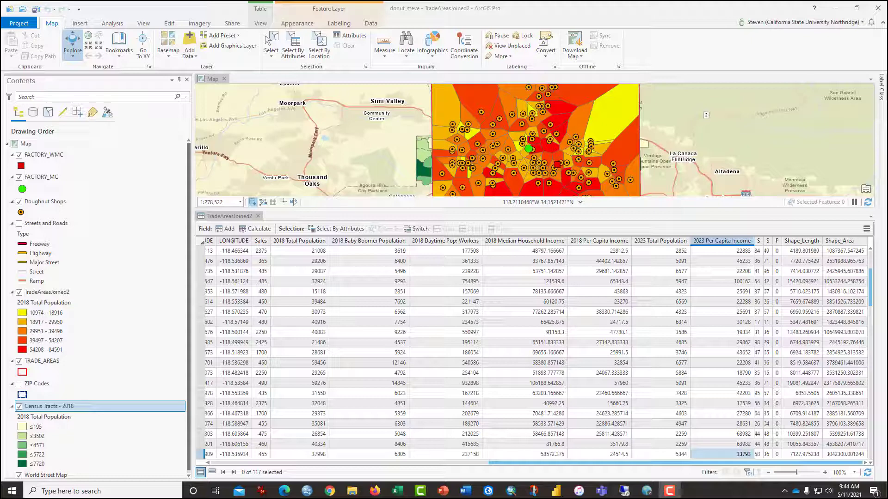
pyautogui.moveTo(593, 464); pyautogui.dragTo(653, 462)
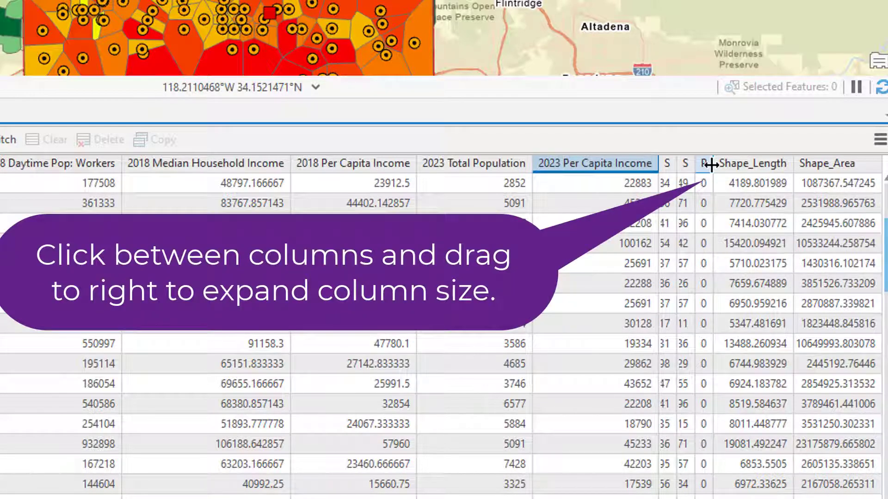
pyautogui.moveTo(711, 165); pyautogui.dragTo(814, 165)
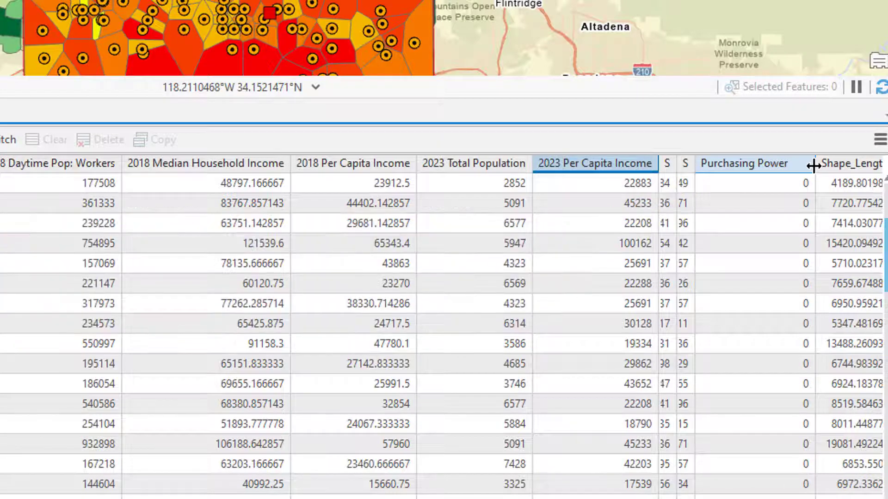
# Calculate the Purchasing Power field of TradeAreasJoined2 with the expression !Population2018! * !PerCapitaIncome18! / 100000.
pyautogui.moveTo(764, 161)
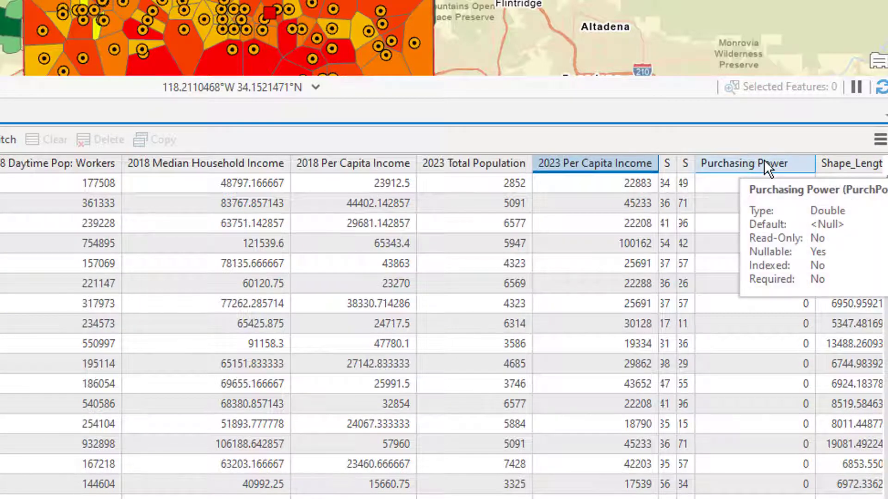
pyautogui.rightClick(729, 163)
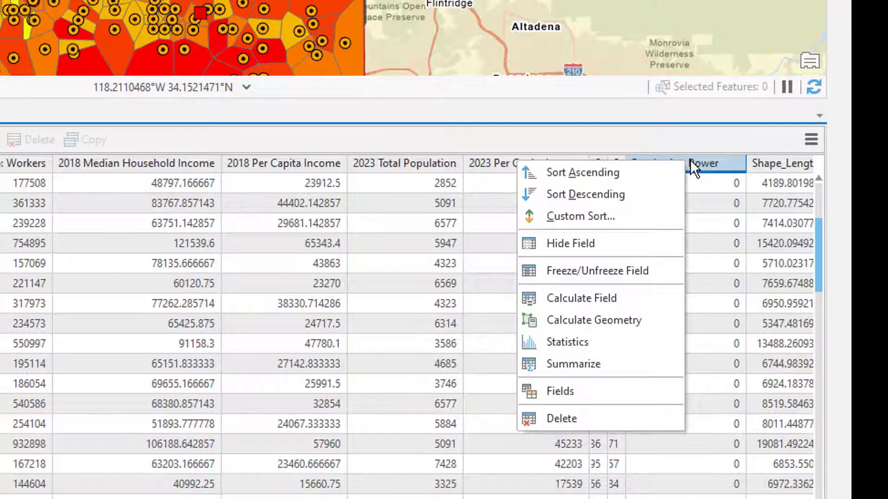
pyautogui.click(616, 295)
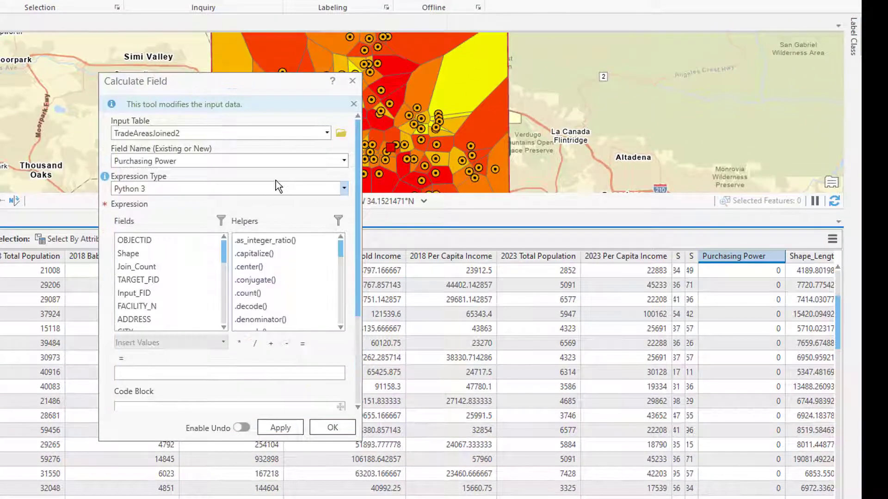
pyautogui.click(396, 387)
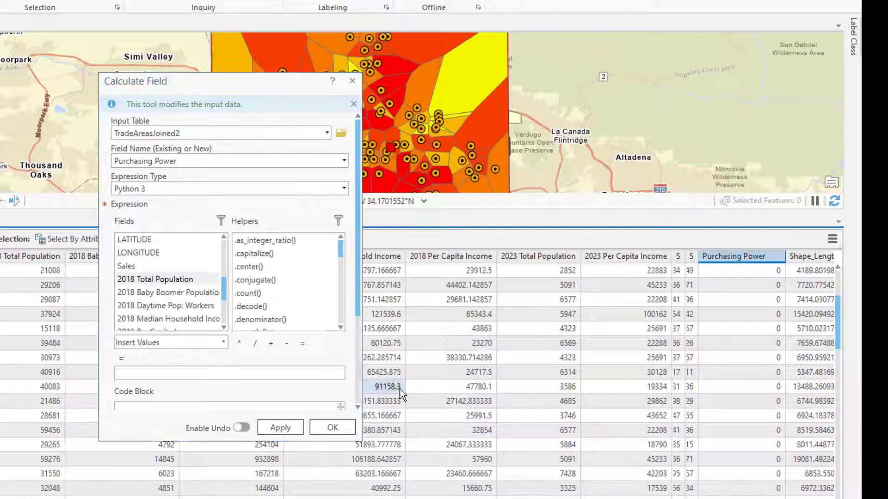
pyautogui.click(139, 284)
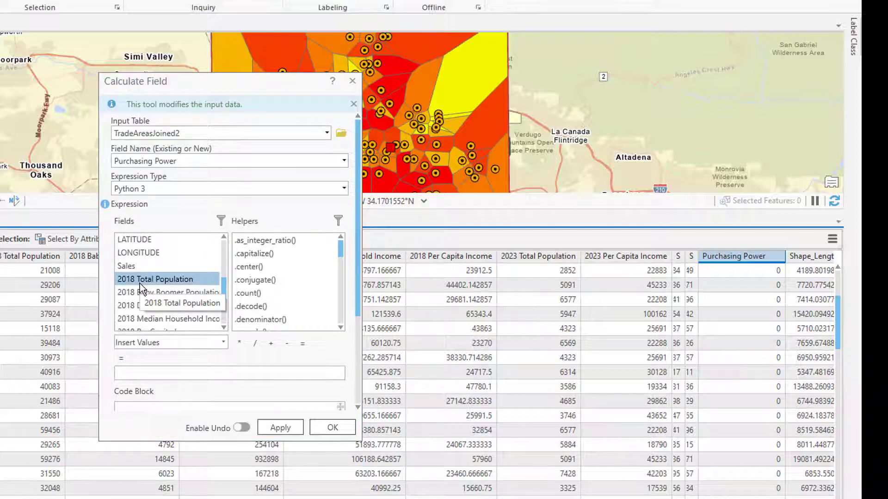
pyautogui.doubleClick(139, 284)
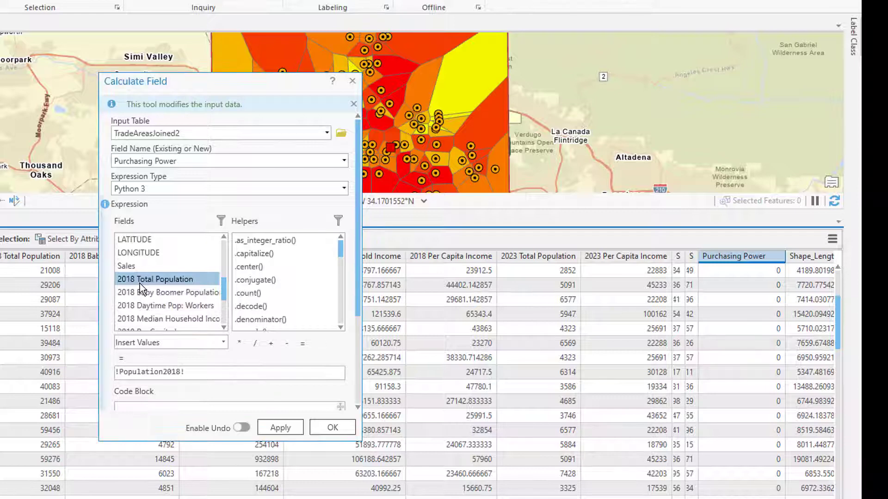
pyautogui.click(239, 343)
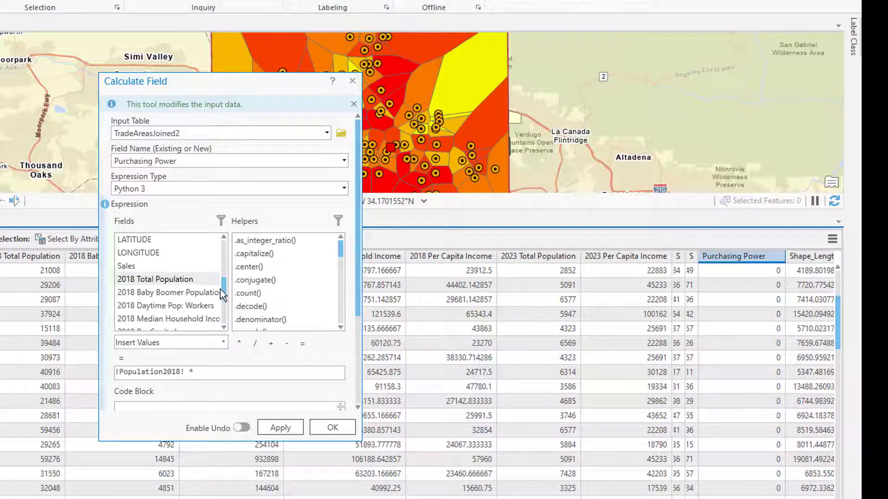
pyautogui.scroll(-1, 189, 313)
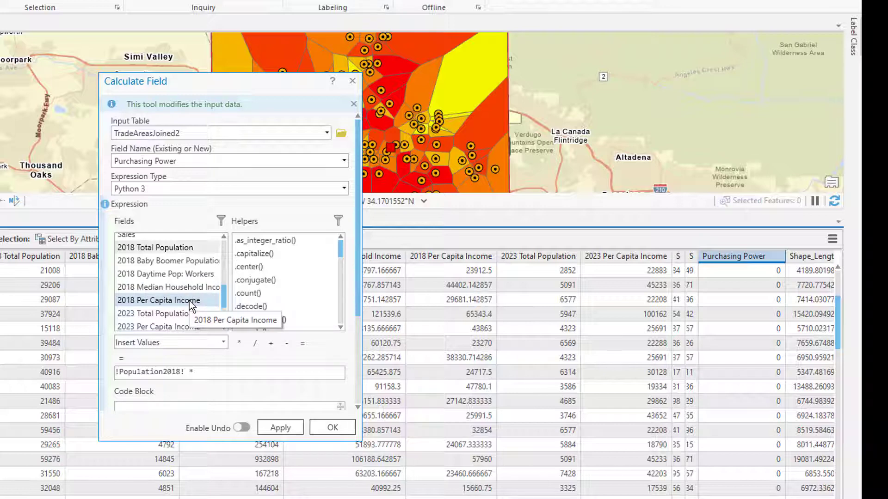
pyautogui.doubleClick(190, 301)
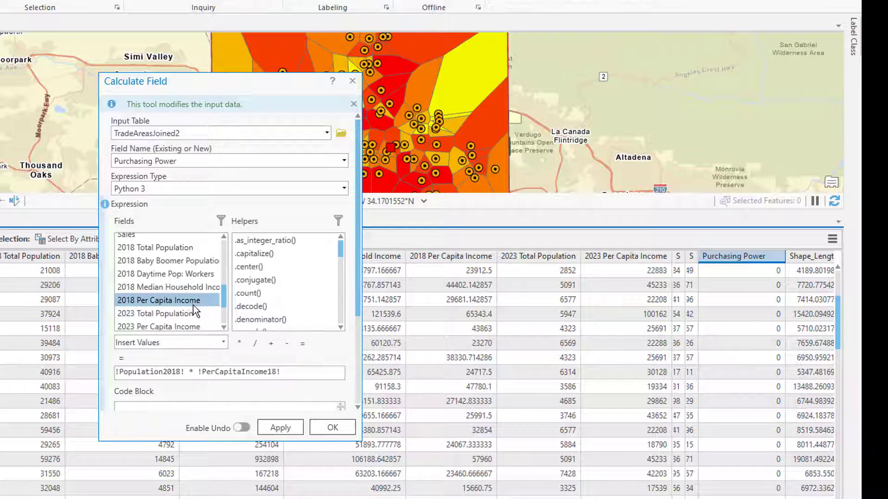
pyautogui.click(254, 344)
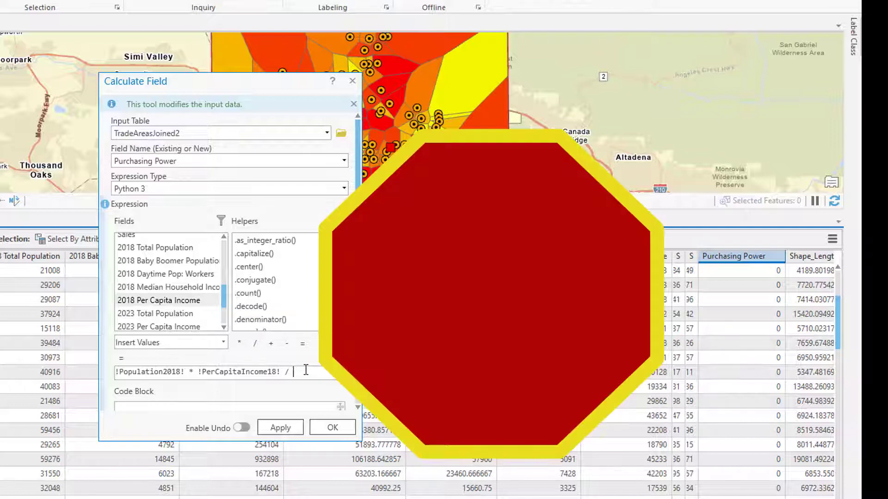
pyautogui.write('100000')
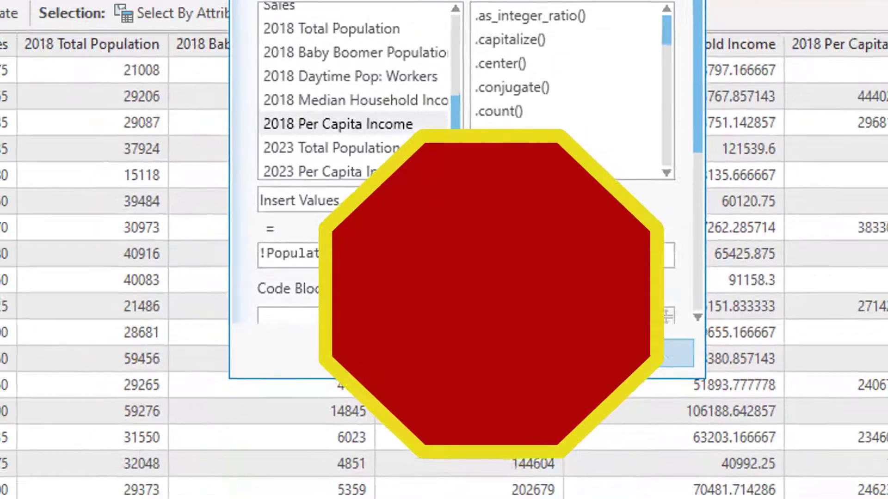
pyautogui.click(682, 352)
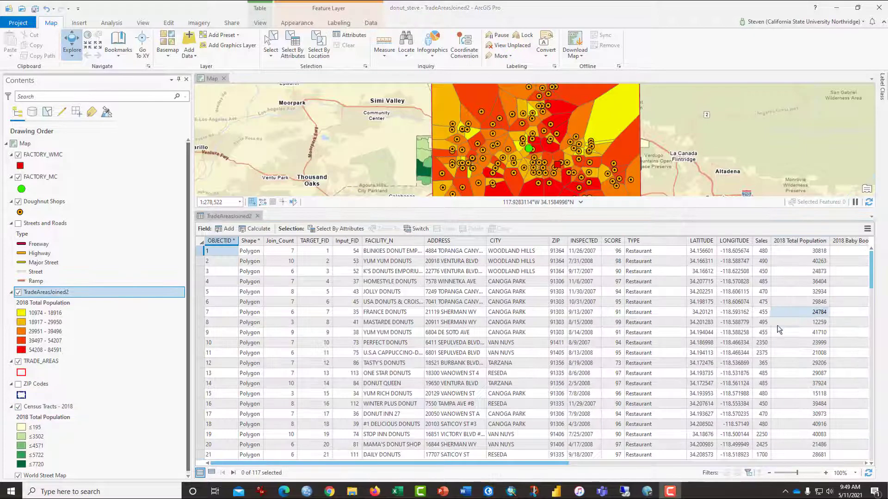
# Symbolize the TradeAreasJoined2 layer with Graduated Colors on the Purchasing Power field, classified by the Equal Interval method.
pyautogui.rightClick(63, 295)
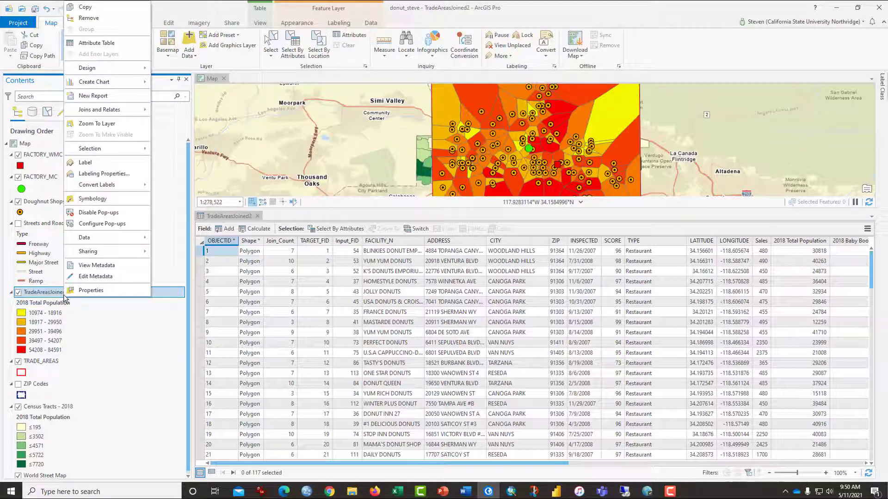
pyautogui.click(89, 199)
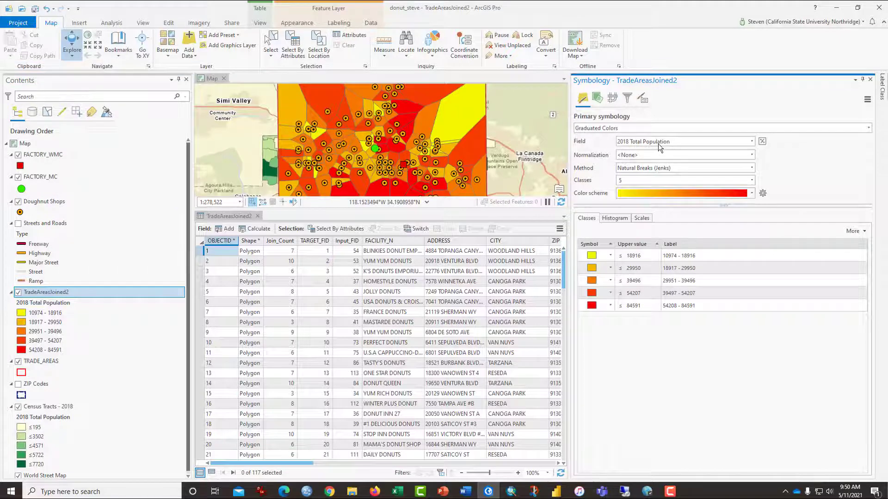
pyautogui.click(653, 130)
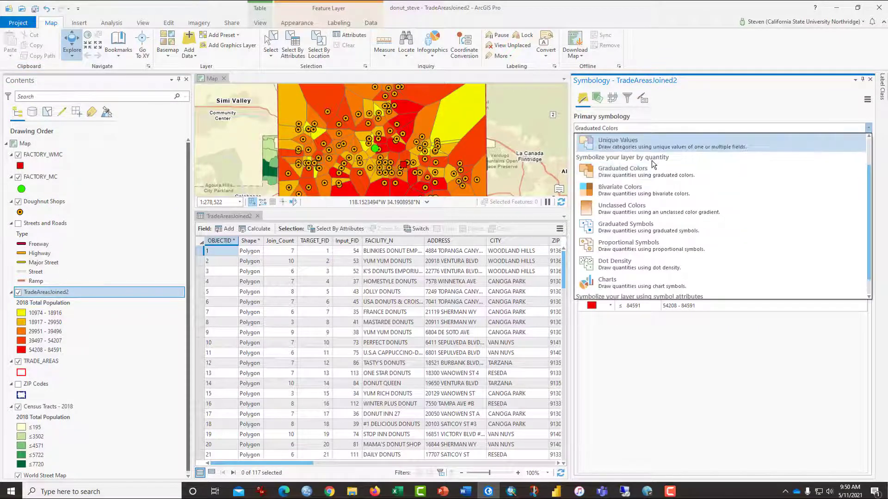
pyautogui.click(648, 172)
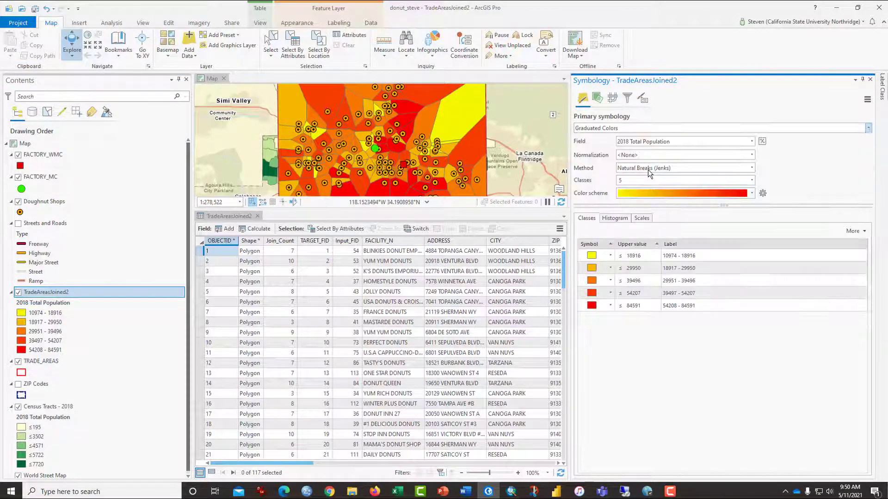
pyautogui.click(662, 143)
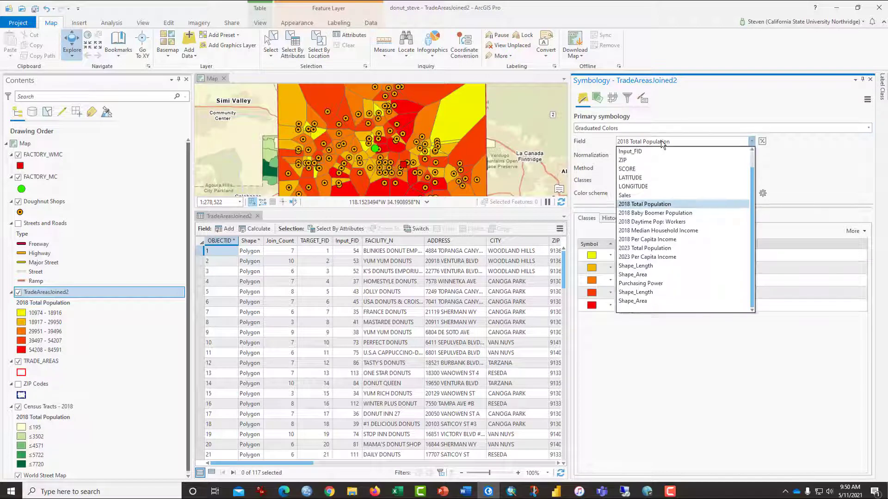
pyautogui.click(652, 283)
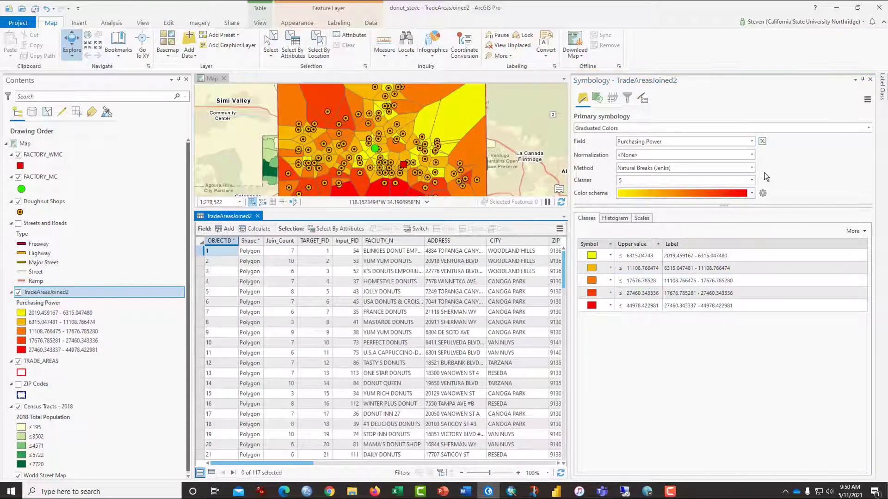
pyautogui.click(752, 169)
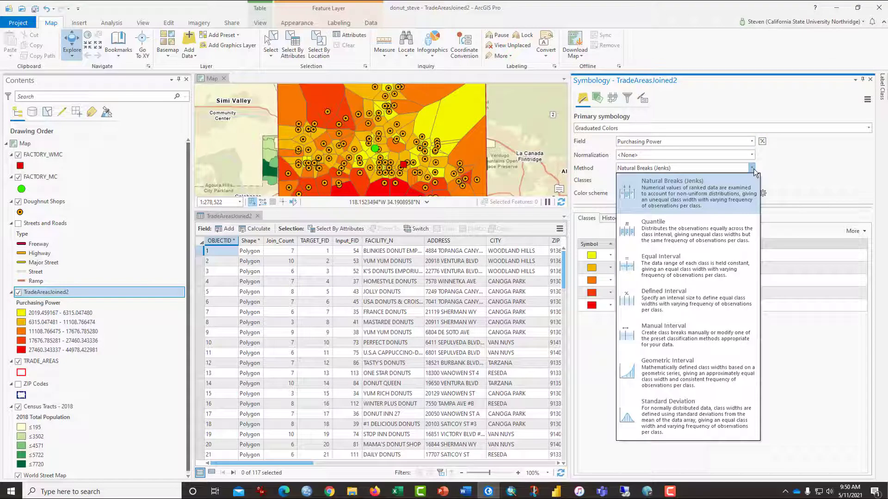
pyautogui.click(689, 261)
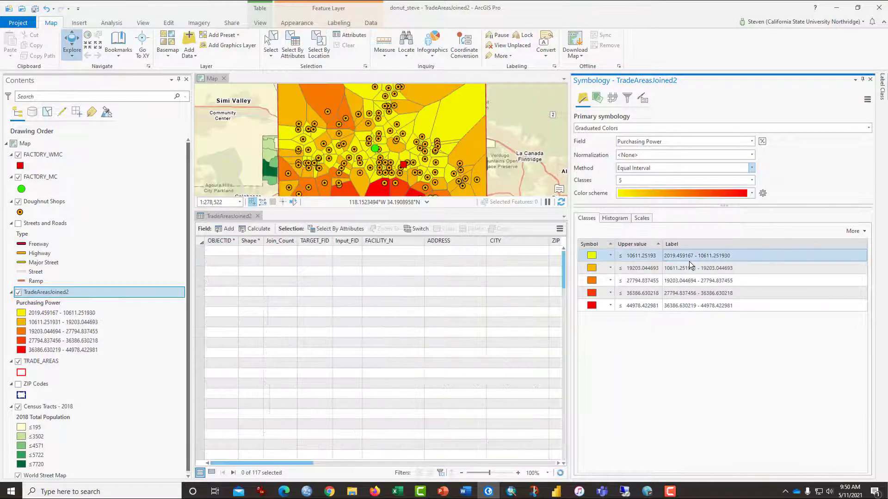
pyautogui.scroll(-2, 500, 152)
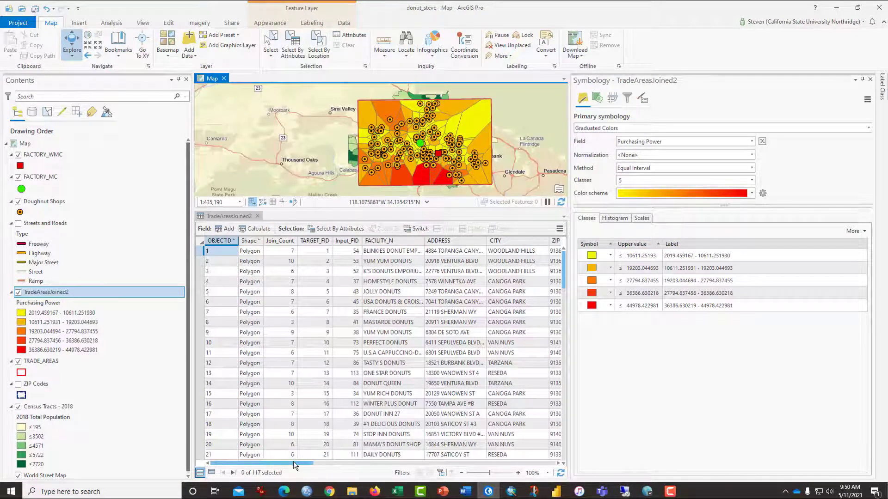
# Sort the TradeAreasJoined2 attribute table by Purchasing Power in descending order and close the Symbology pane.
pyautogui.moveTo(293, 463); pyautogui.dragTo(565, 468)
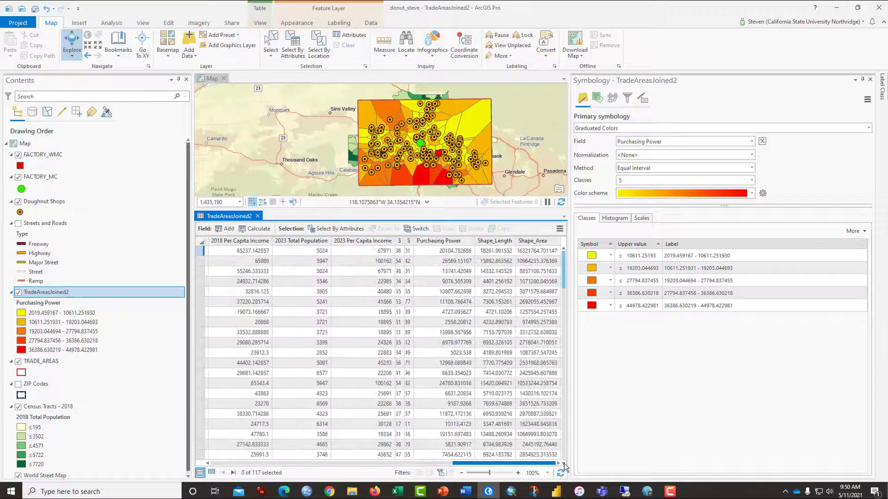
pyautogui.rightClick(460, 242)
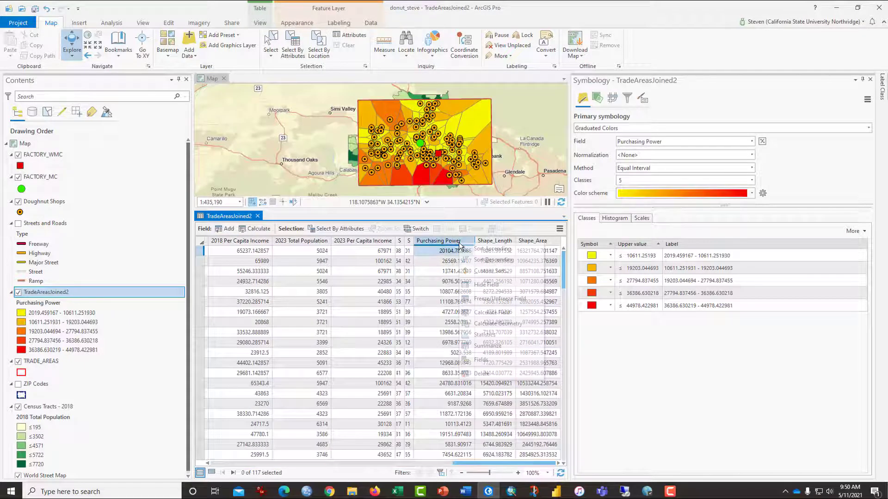
pyautogui.click(467, 259)
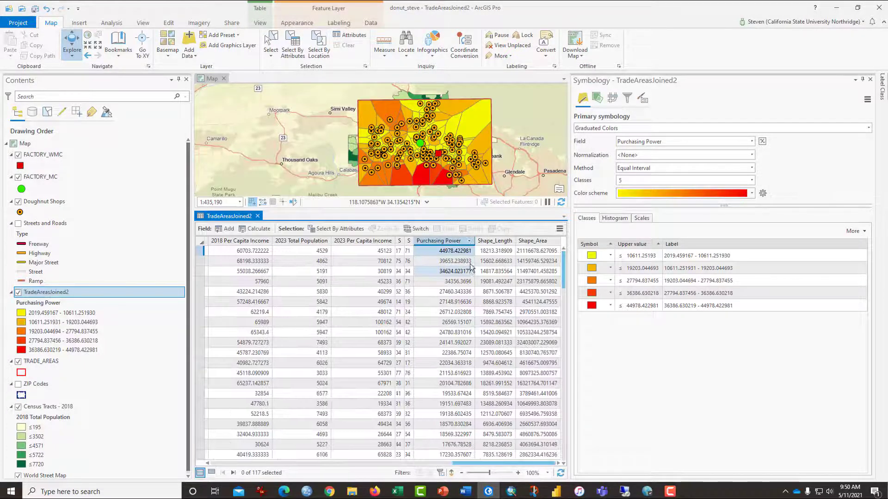
pyautogui.click(869, 80)
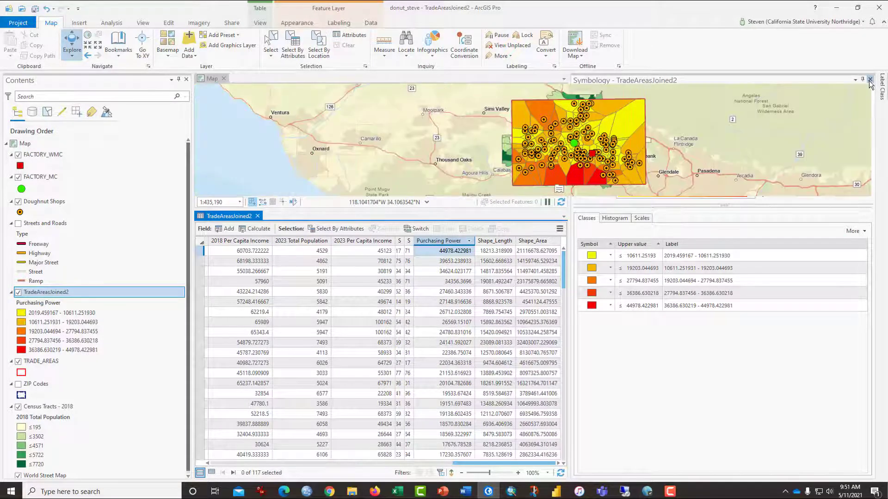
# Create the statistics histogram of the Purchasing Power field and select its highest bars, from 33,262 to 44,978.
pyautogui.rightClick(752, 242)
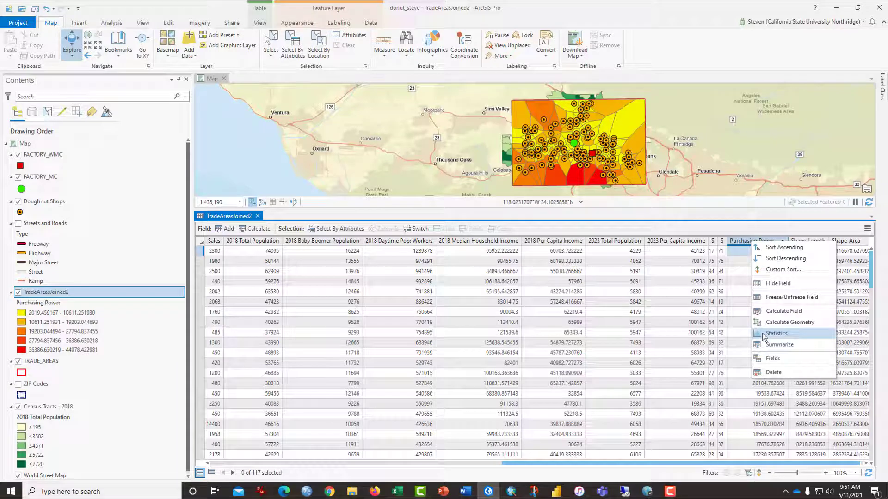
pyautogui.click(776, 334)
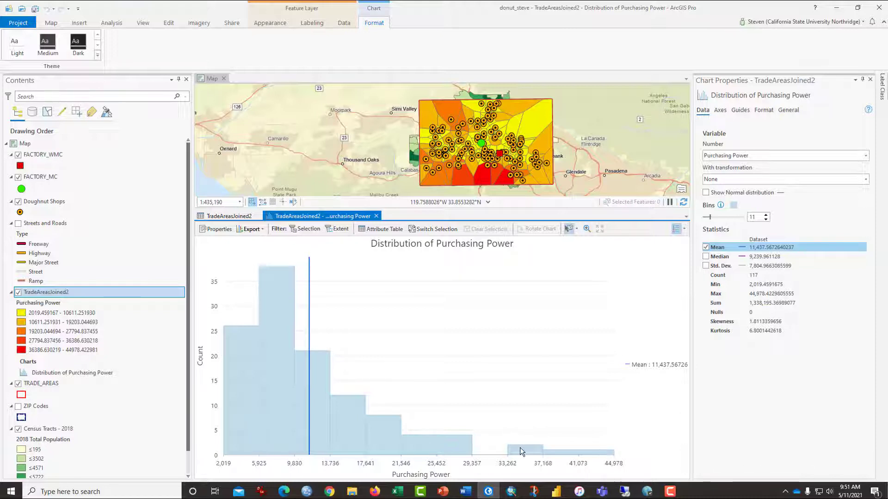
pyautogui.moveTo(519, 452); pyautogui.dragTo(626, 460)
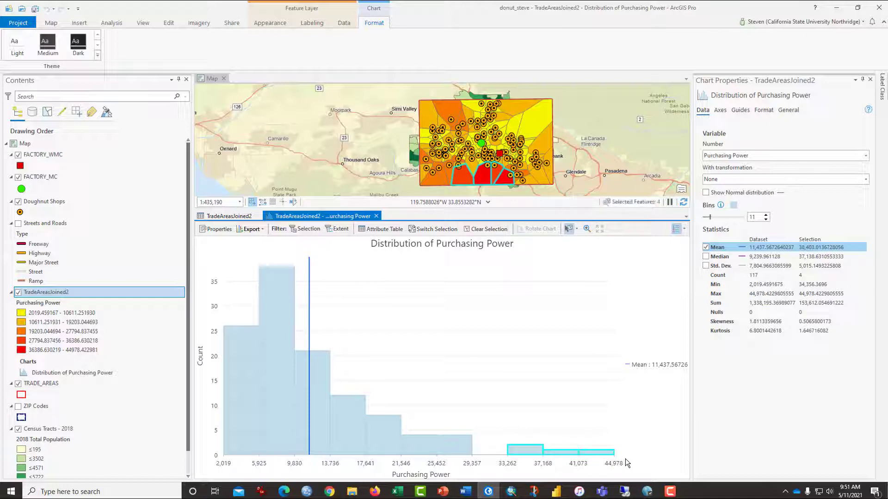
# Add the fifth row of the sorted attribute table to the selection and examine the selected trade areas on the map.
pyautogui.click(246, 218)
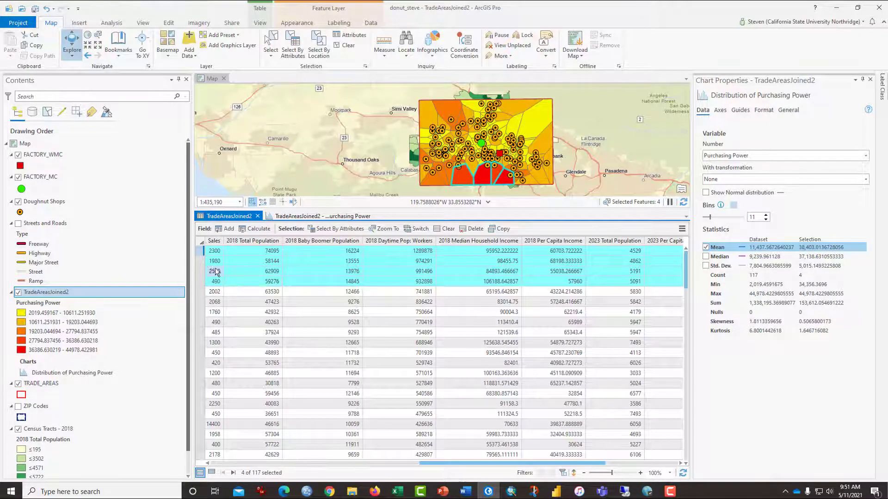
pyautogui.keyDown('ctrl'); pyautogui.click(200, 292); pyautogui.keyUp('ctrl')
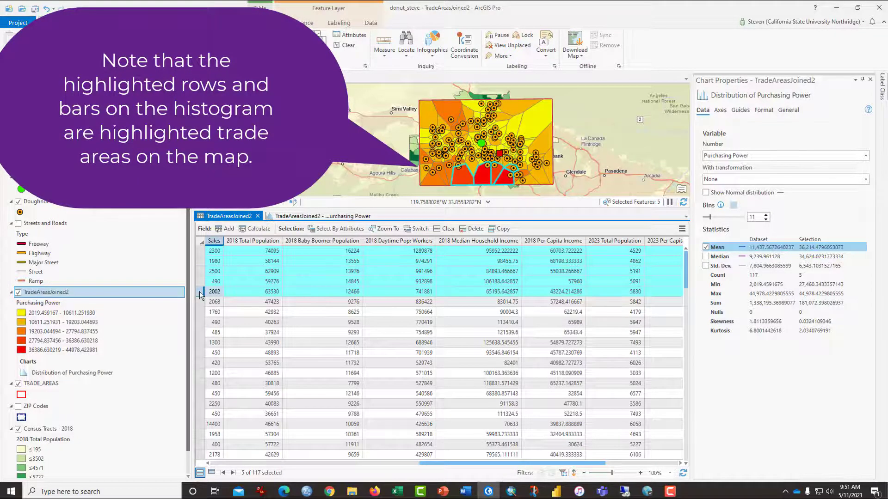
pyautogui.scroll(5, 557, 148)
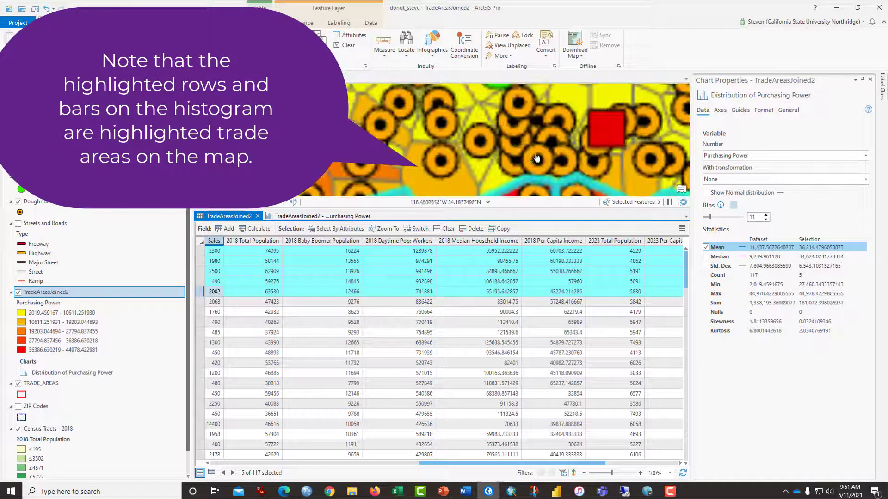
pyautogui.moveTo(556, 148); pyautogui.dragTo(408, 61)
pyautogui.scroll(-2, 458, 124)
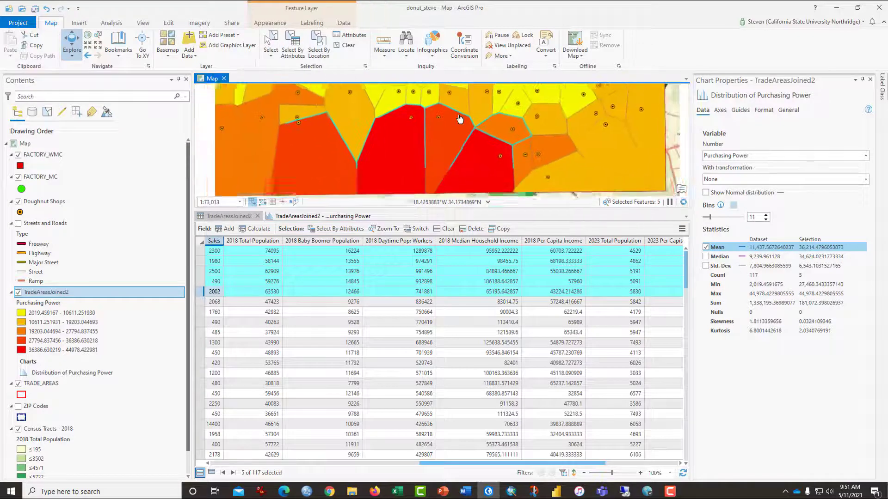
pyautogui.scroll(-2, 457, 124)
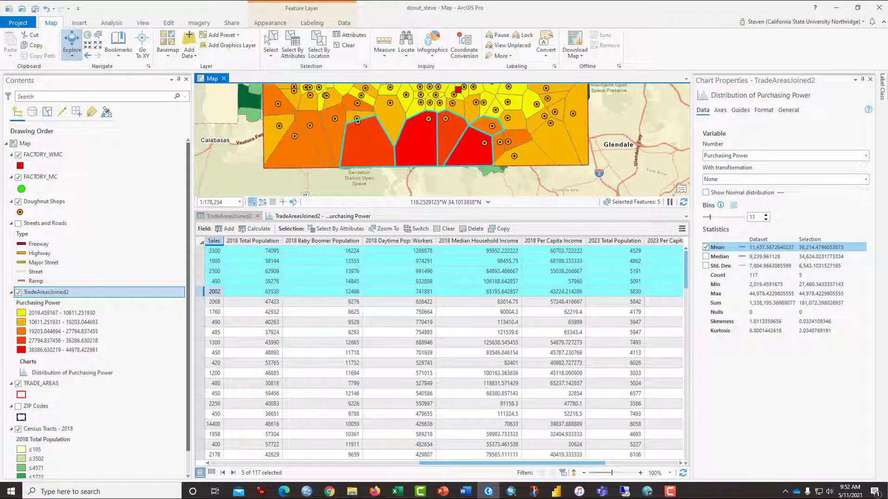
# Show the ZIP Codes layer and briefly hide TradeAreasJoined2 to compare the ZIP code areas with the selected trade areas.
pyautogui.click(19, 407)
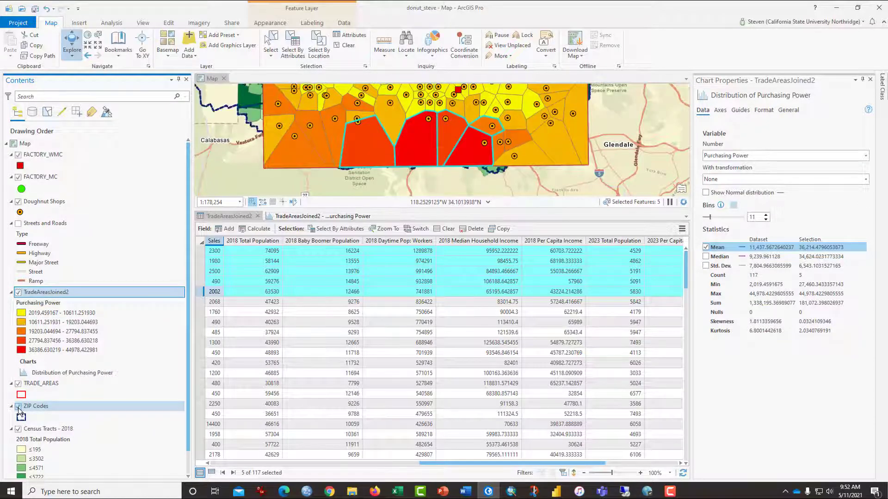
pyautogui.click(18, 293)
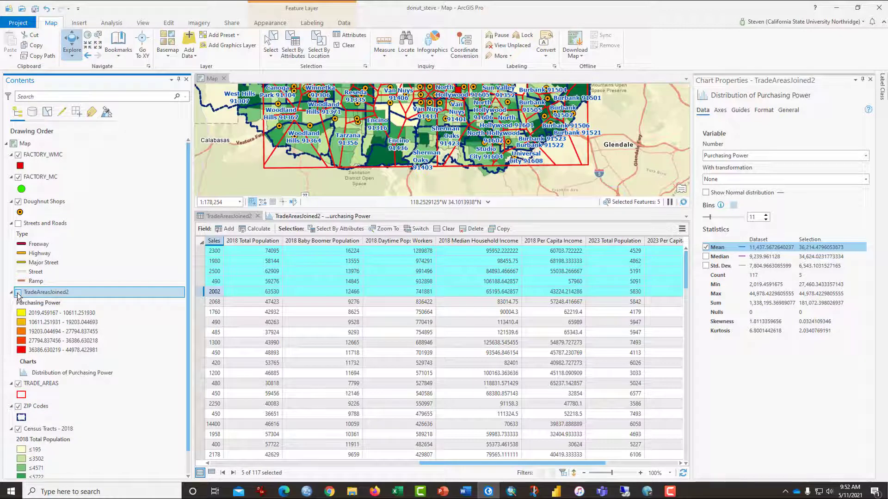
pyautogui.click(18, 293)
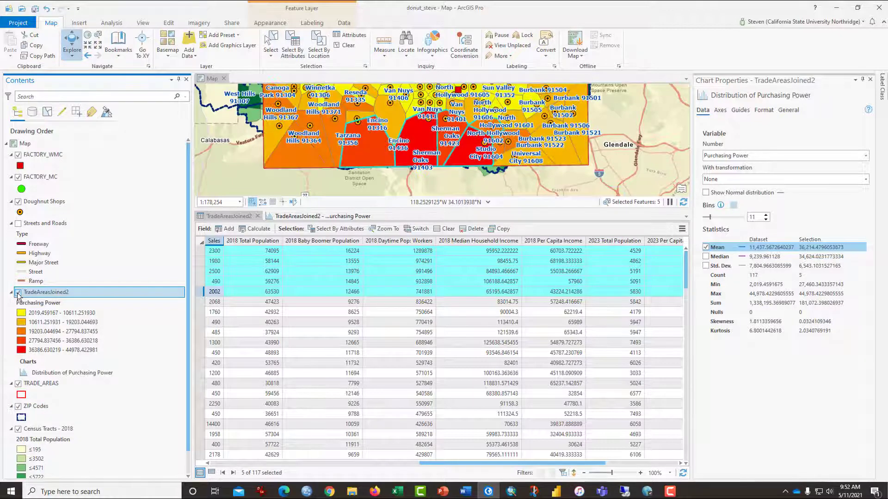